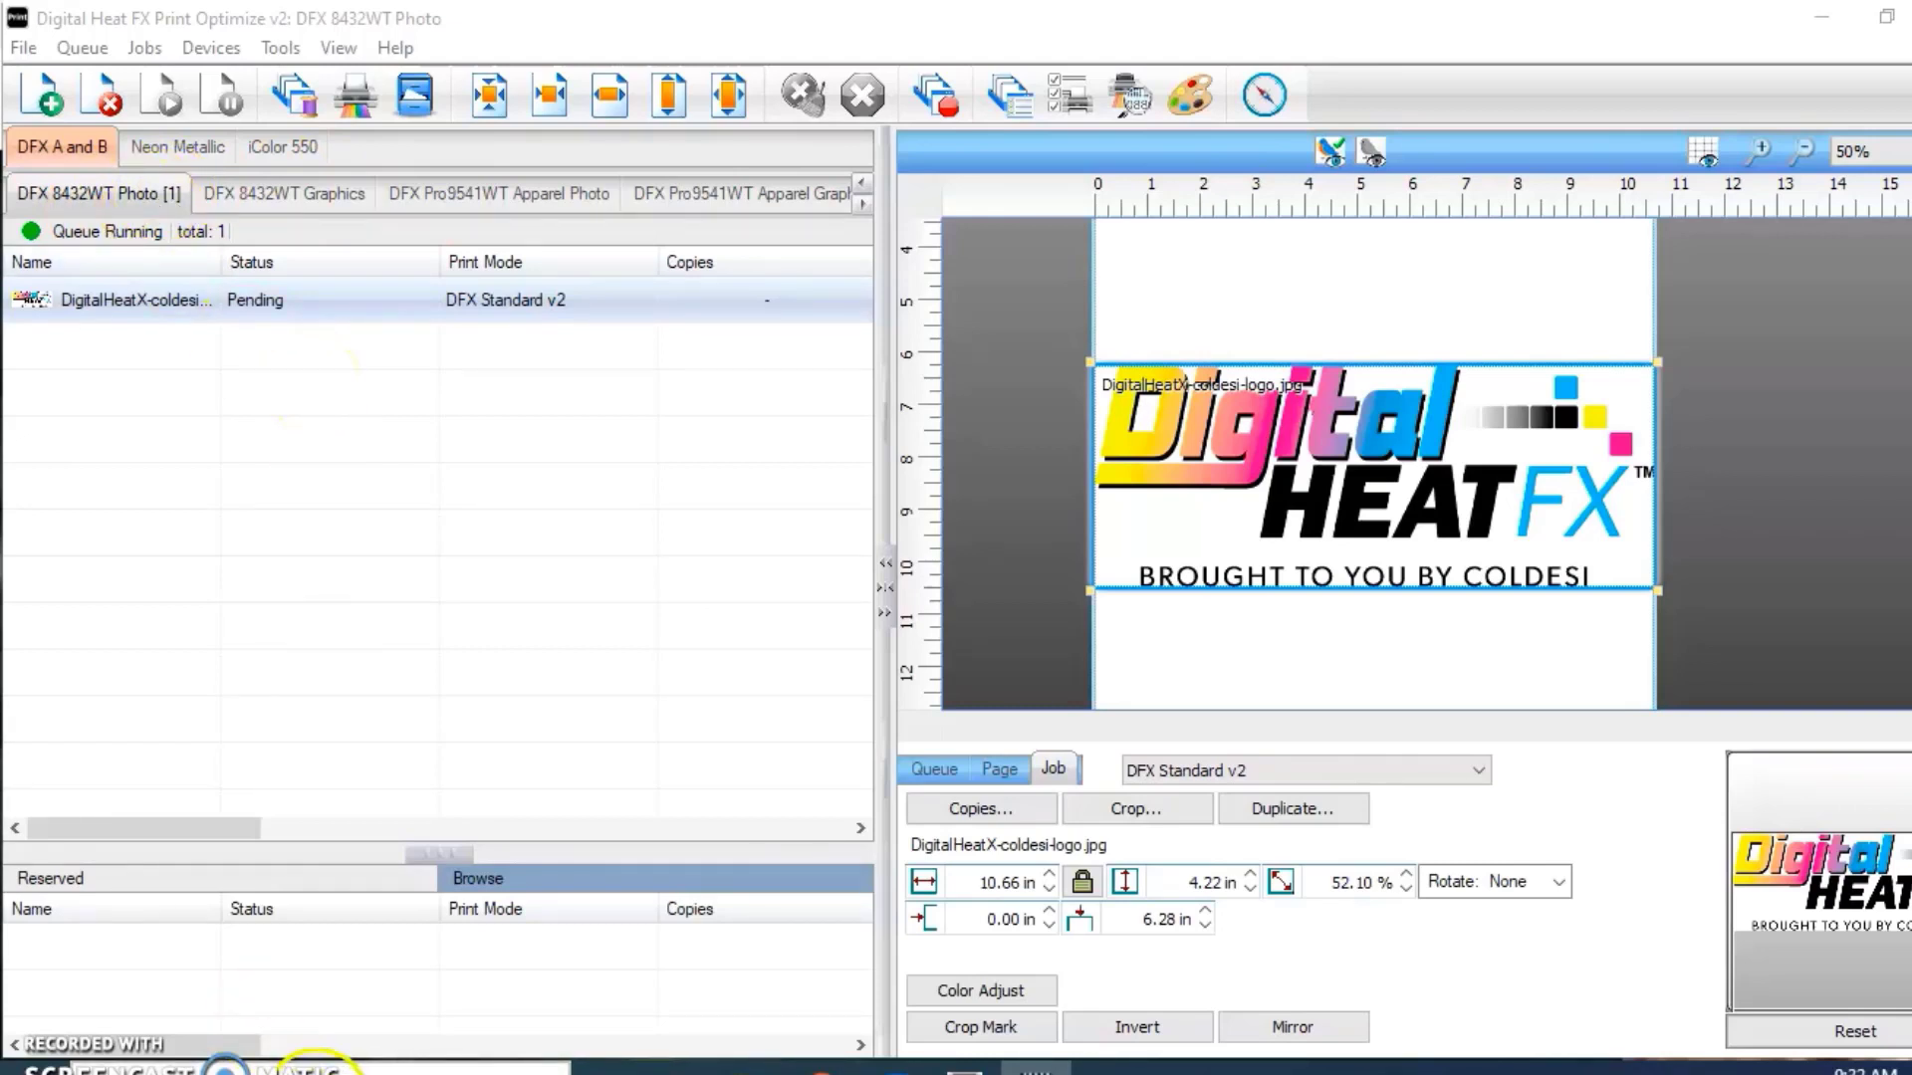
Step: Find Snipping Tool through a Start search for 'snipp', pin it to the taskbar, and dismiss Start
{"action": "key", "text": "super+s"}
{"action": "type", "text": "snipp"}
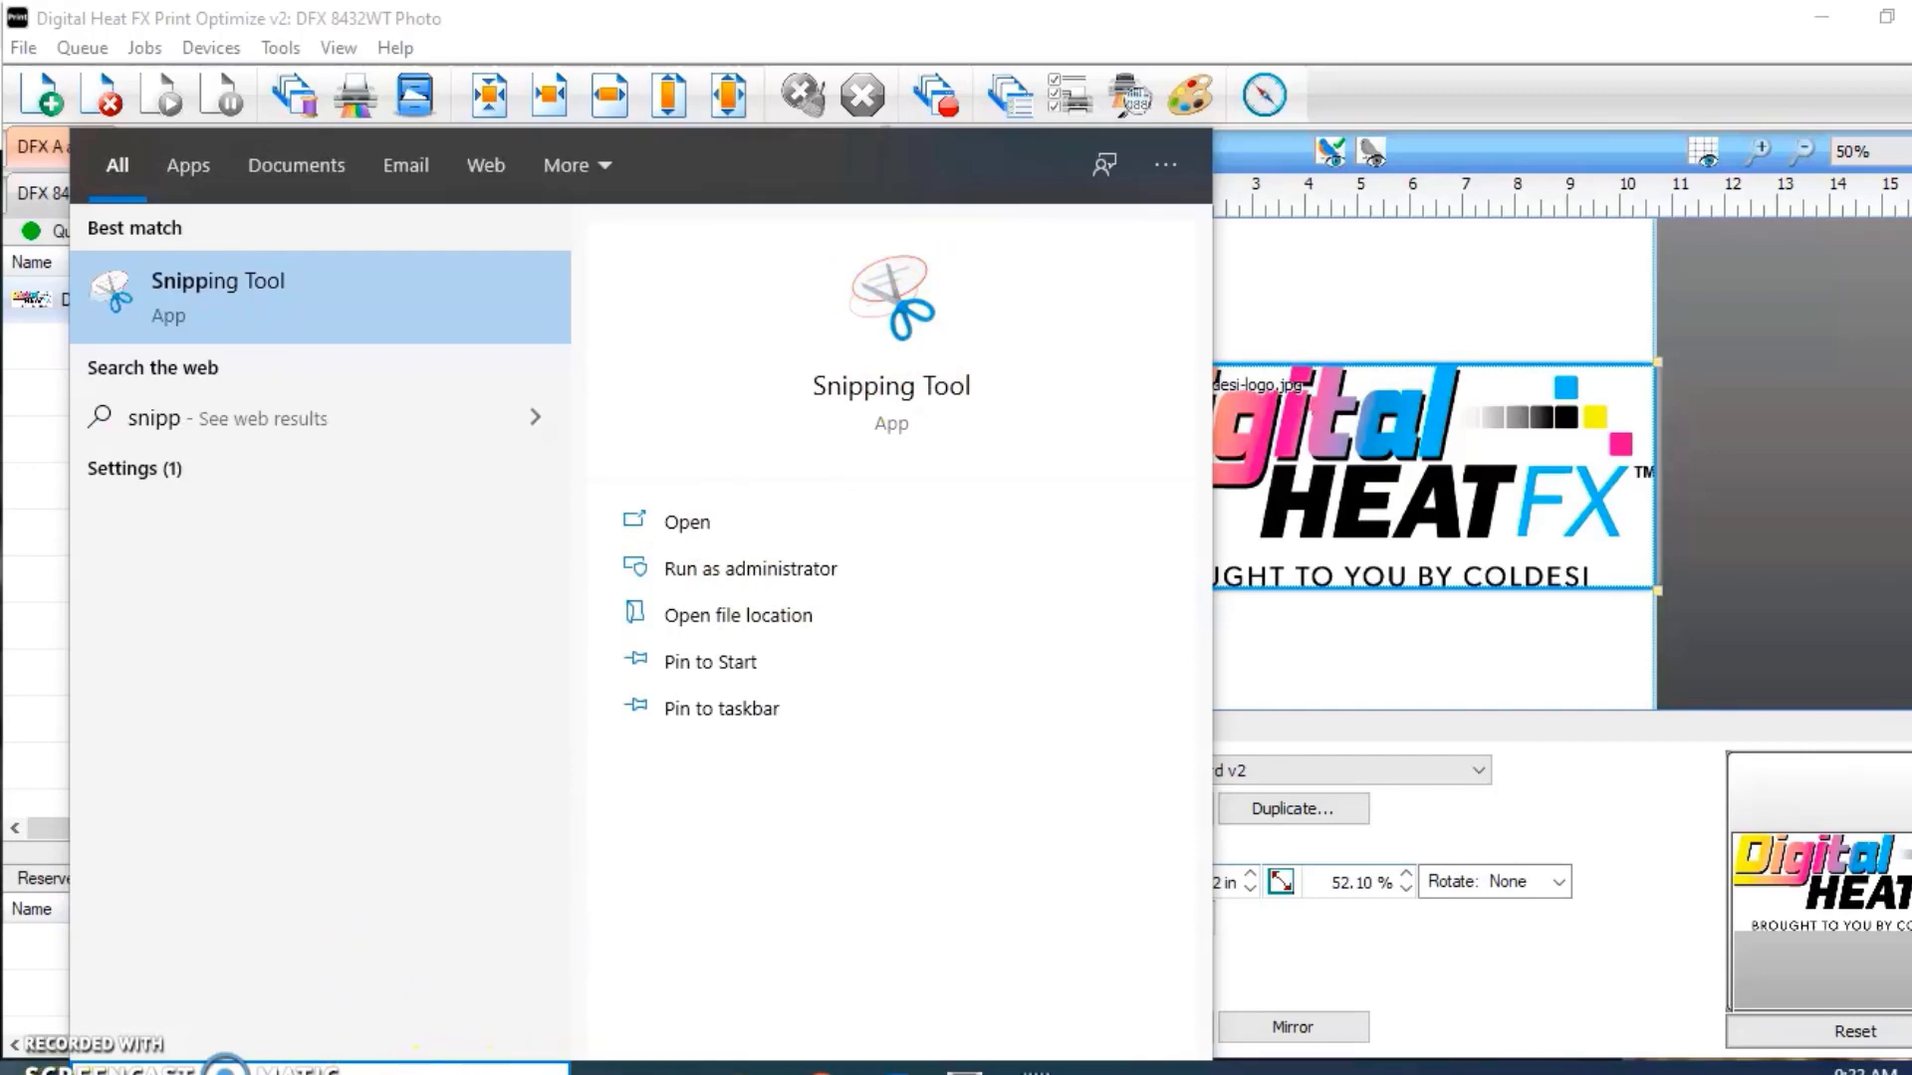
{"action": "left_click", "coordinate": [22, 1063]}
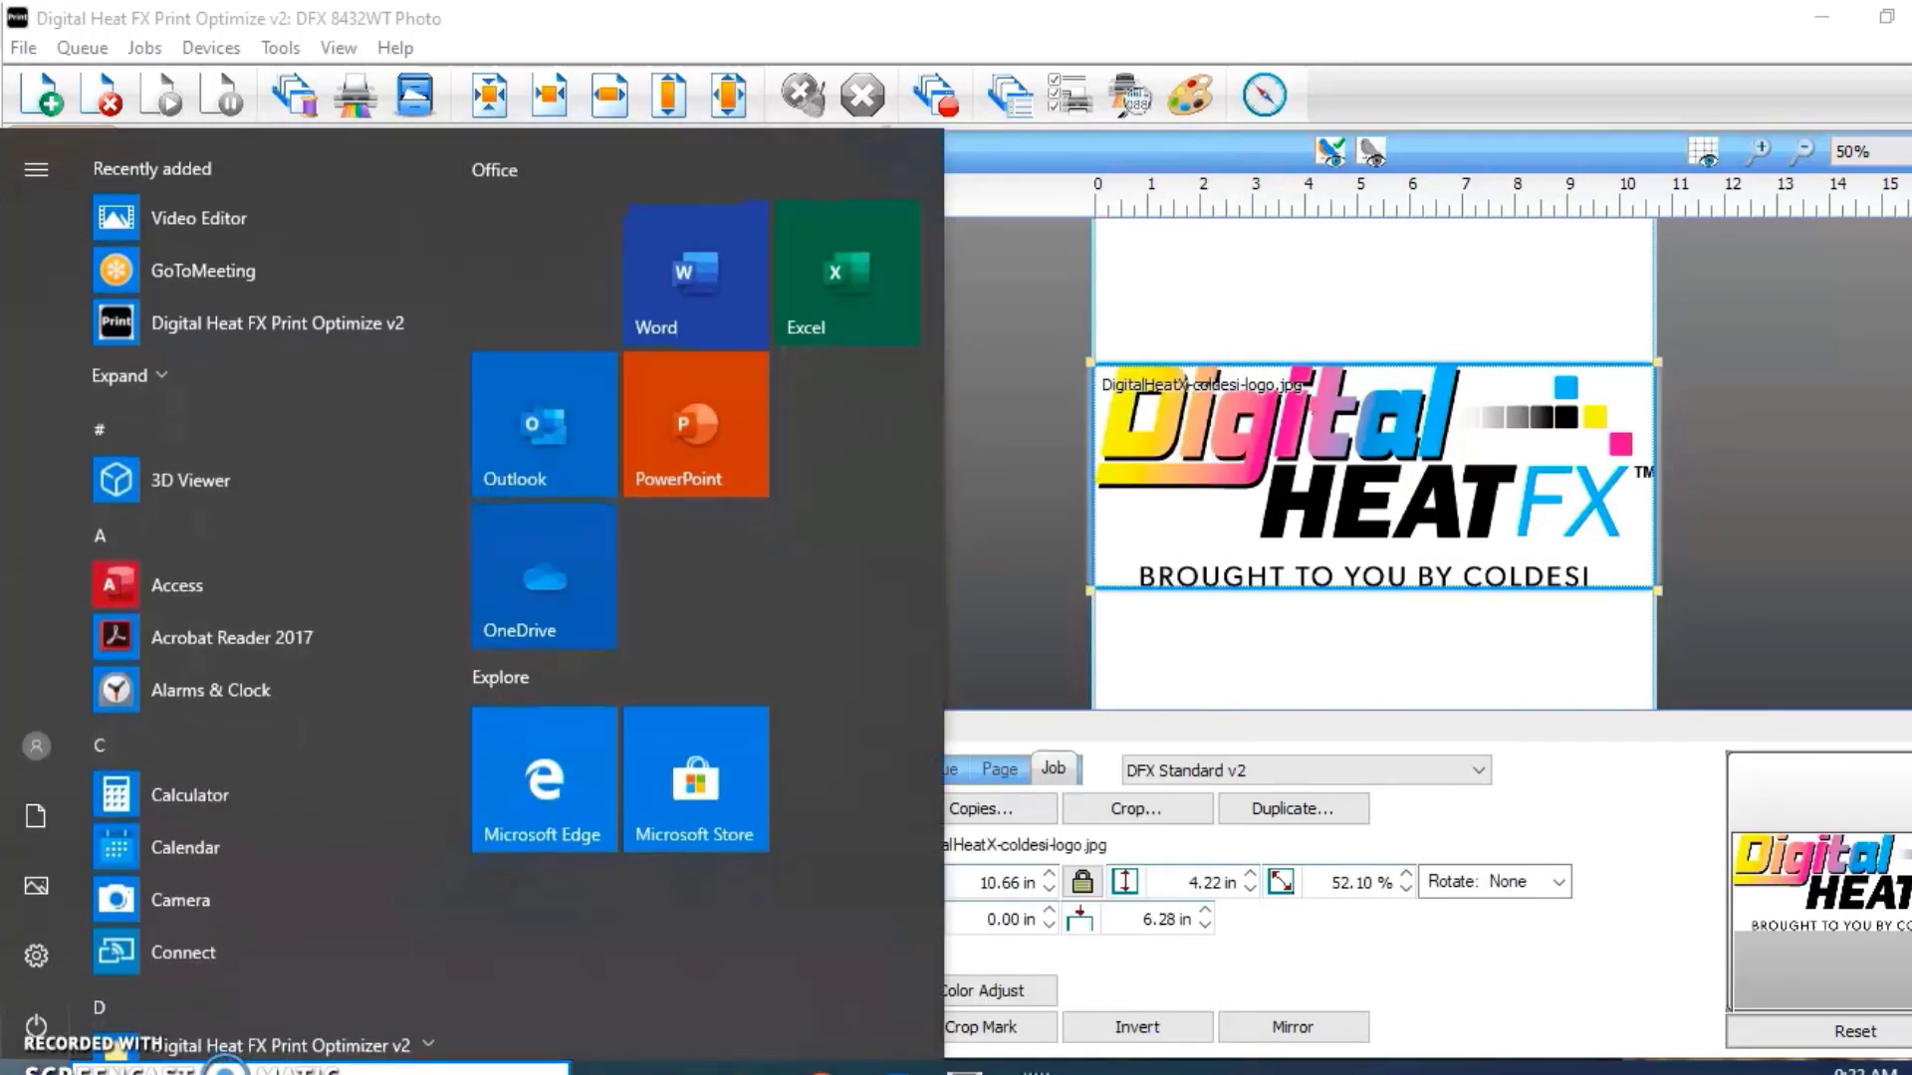
{"action": "type", "text": "sni"}
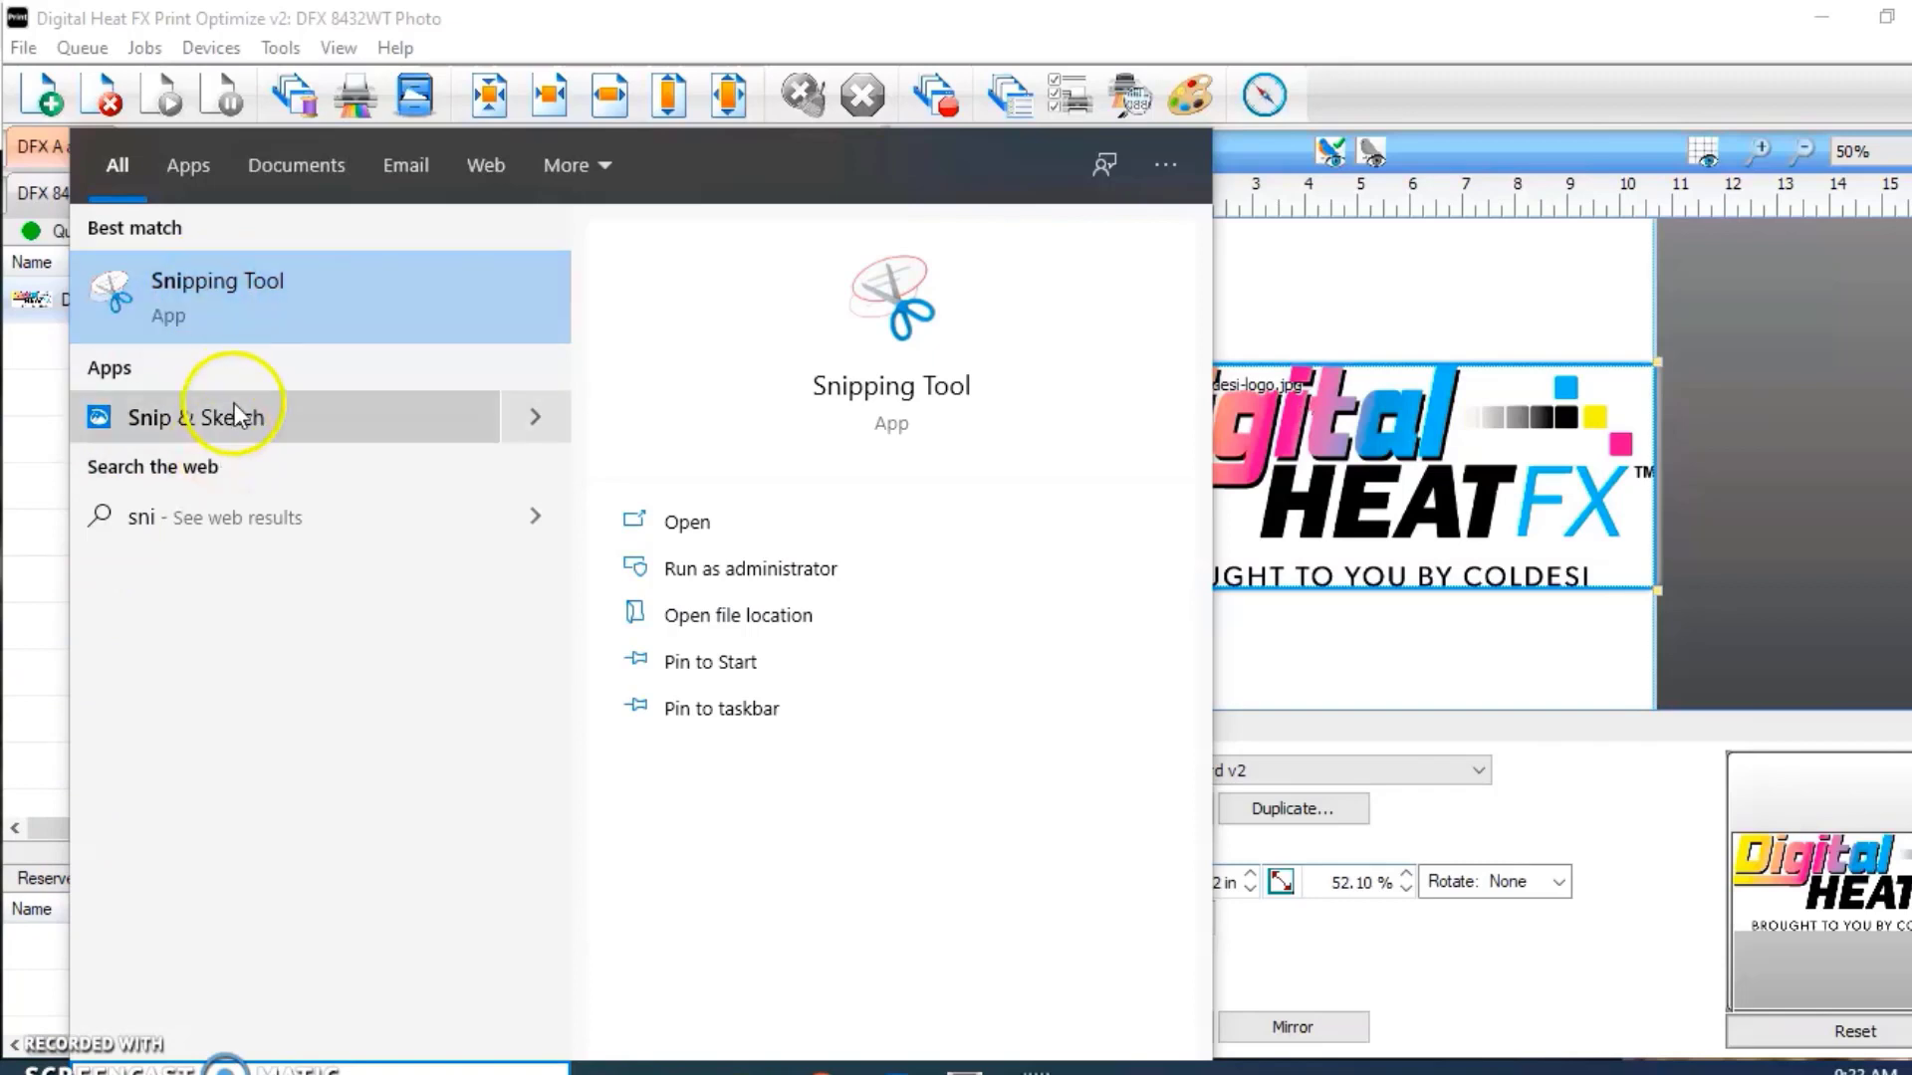
{"action": "left_click", "coordinate": [733, 711]}
{"action": "left_click", "coordinate": [1790, 414]}
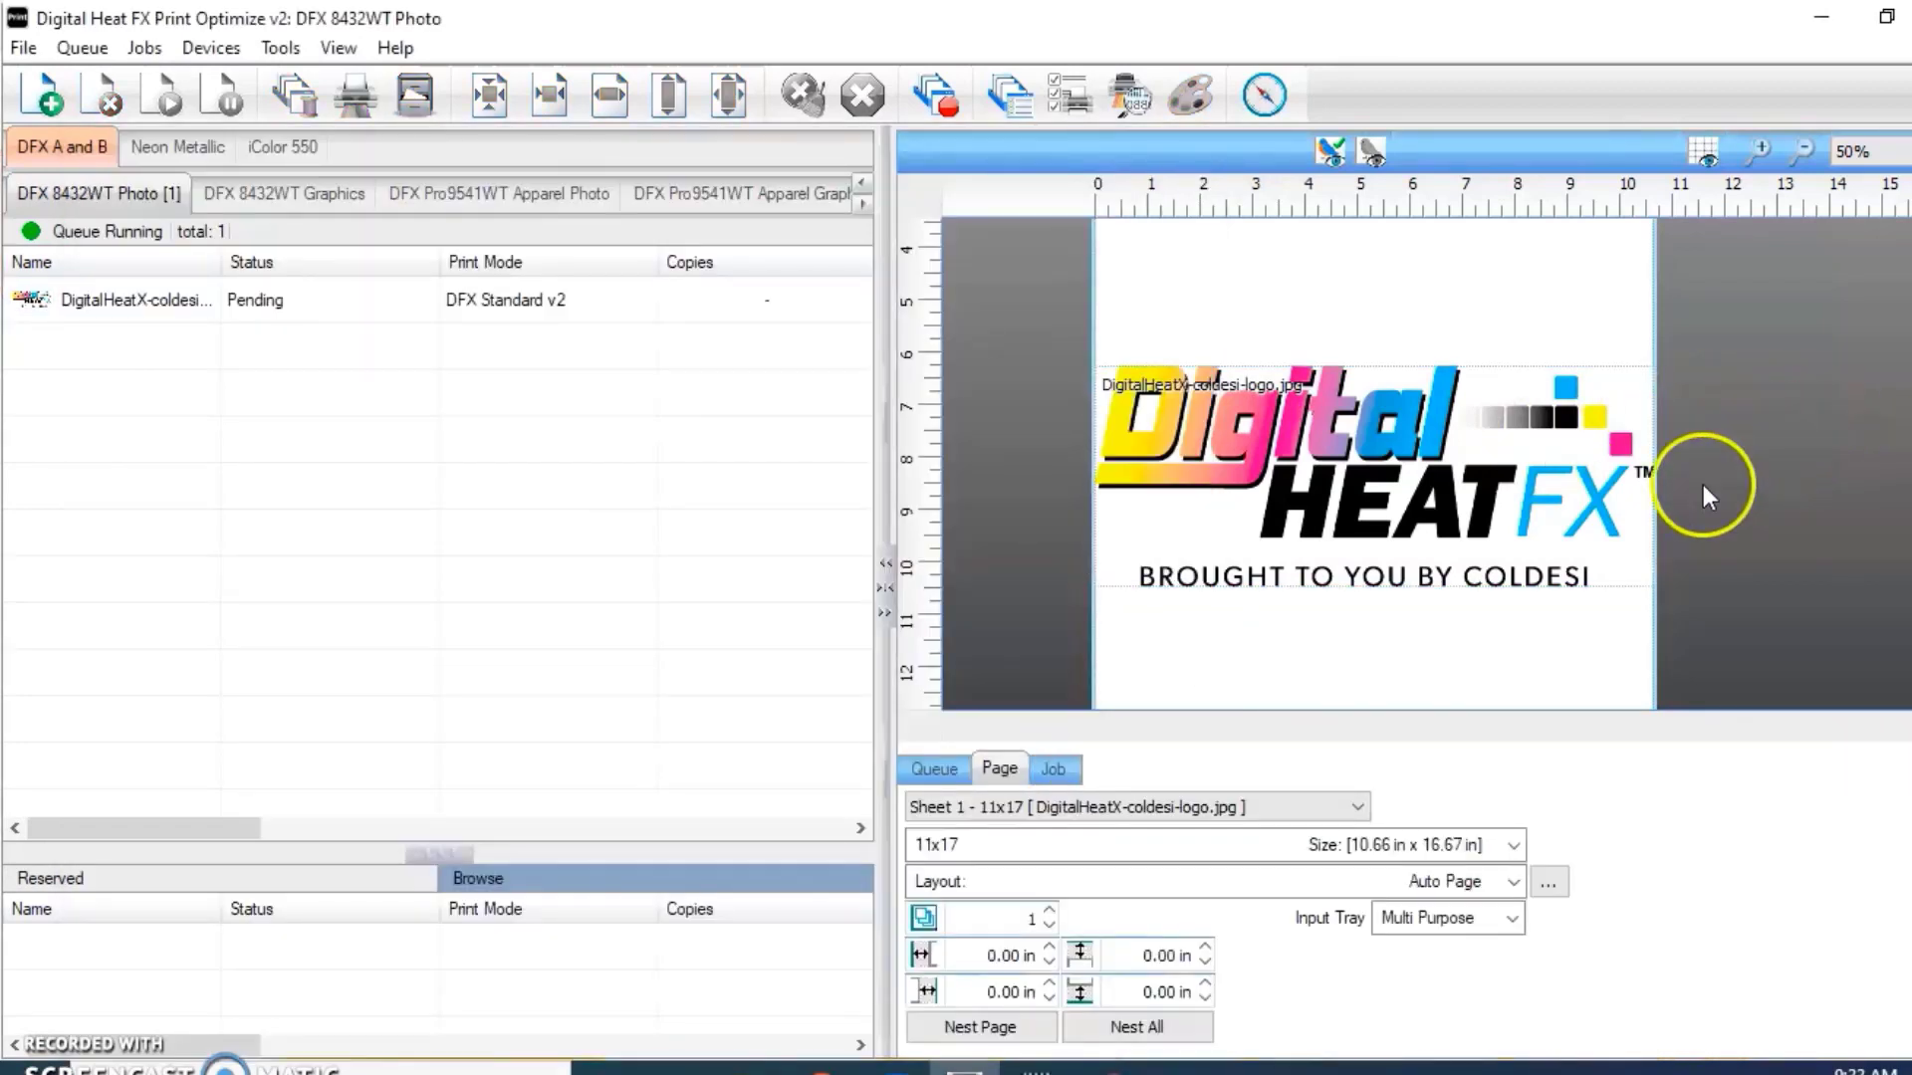
Step: Snip the unadjusted logo area of the print layout, then minimize Snipping Tool
{"action": "left_click", "coordinate": [1110, 1067]}
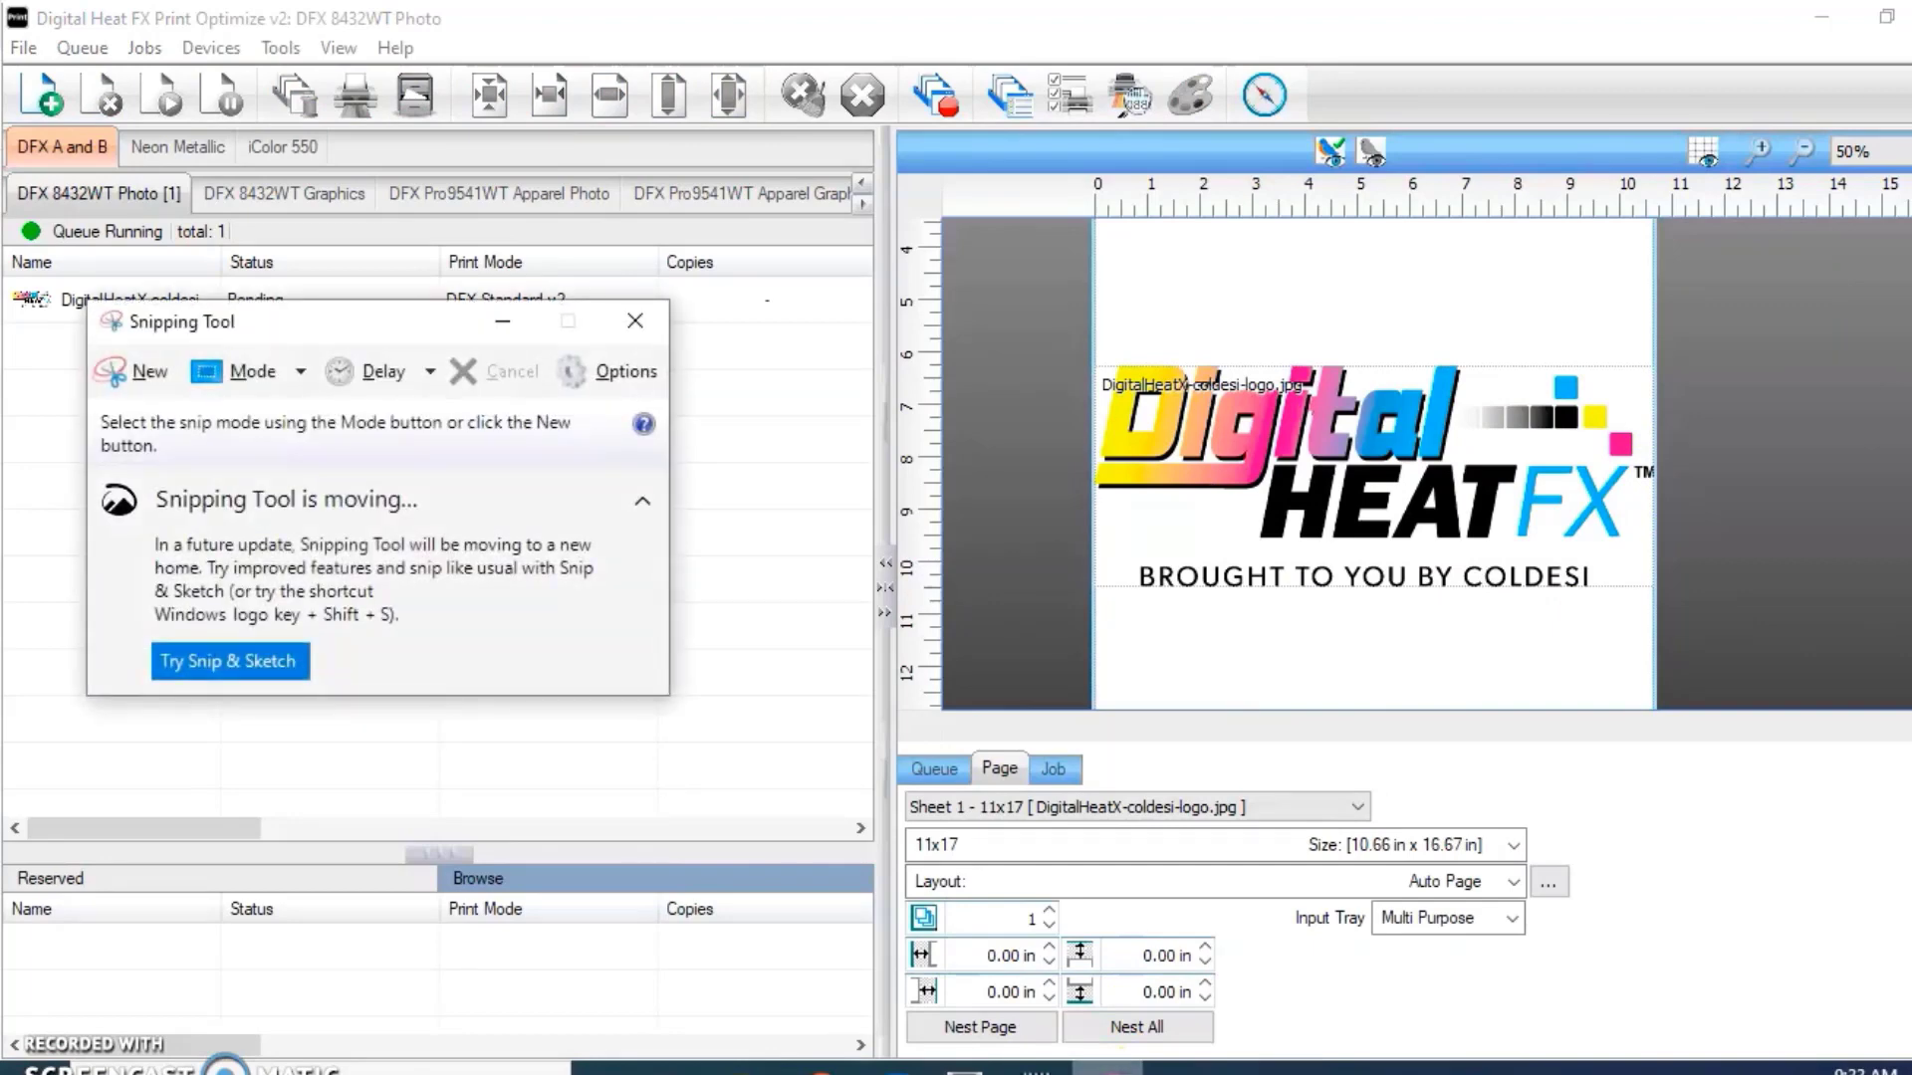
{"action": "left_click", "coordinate": [140, 371]}
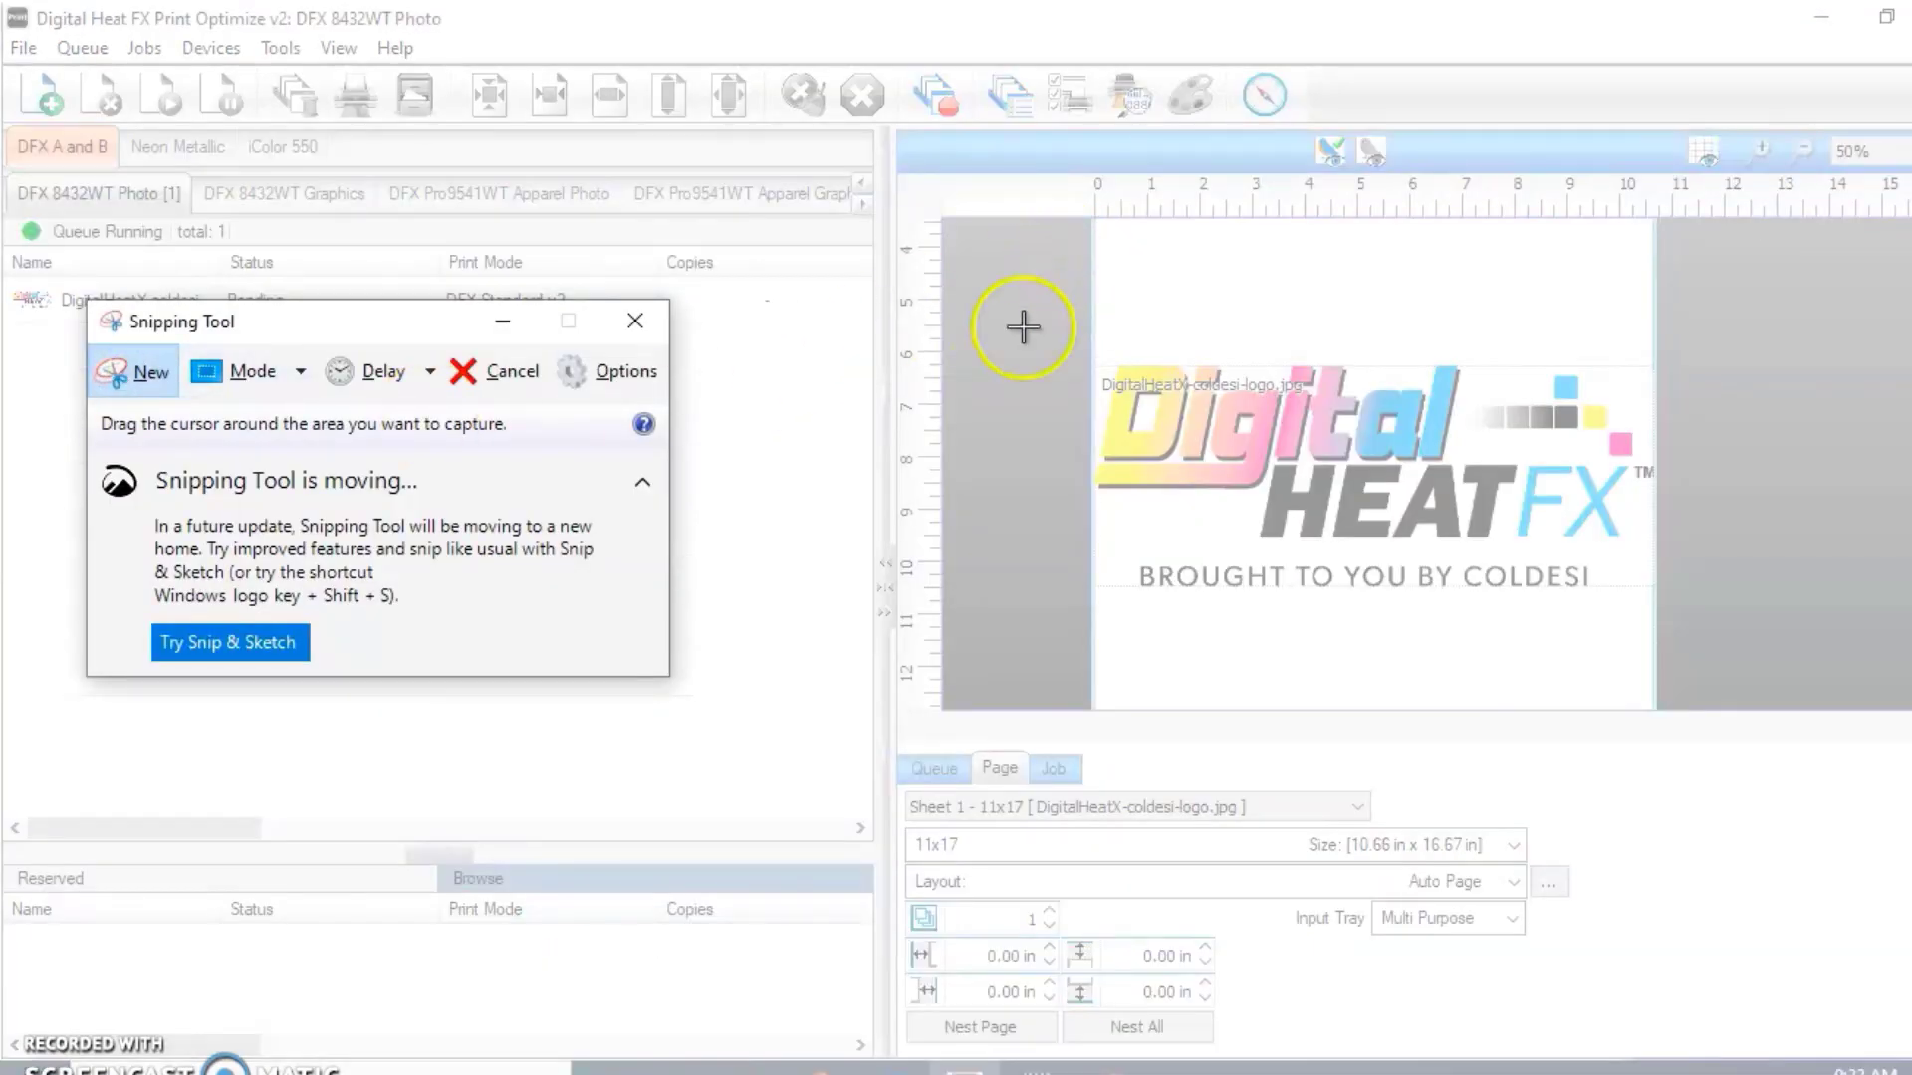
{"action": "left_click_drag", "start_coordinate": [1023, 327], "coordinate": [1710, 631]}
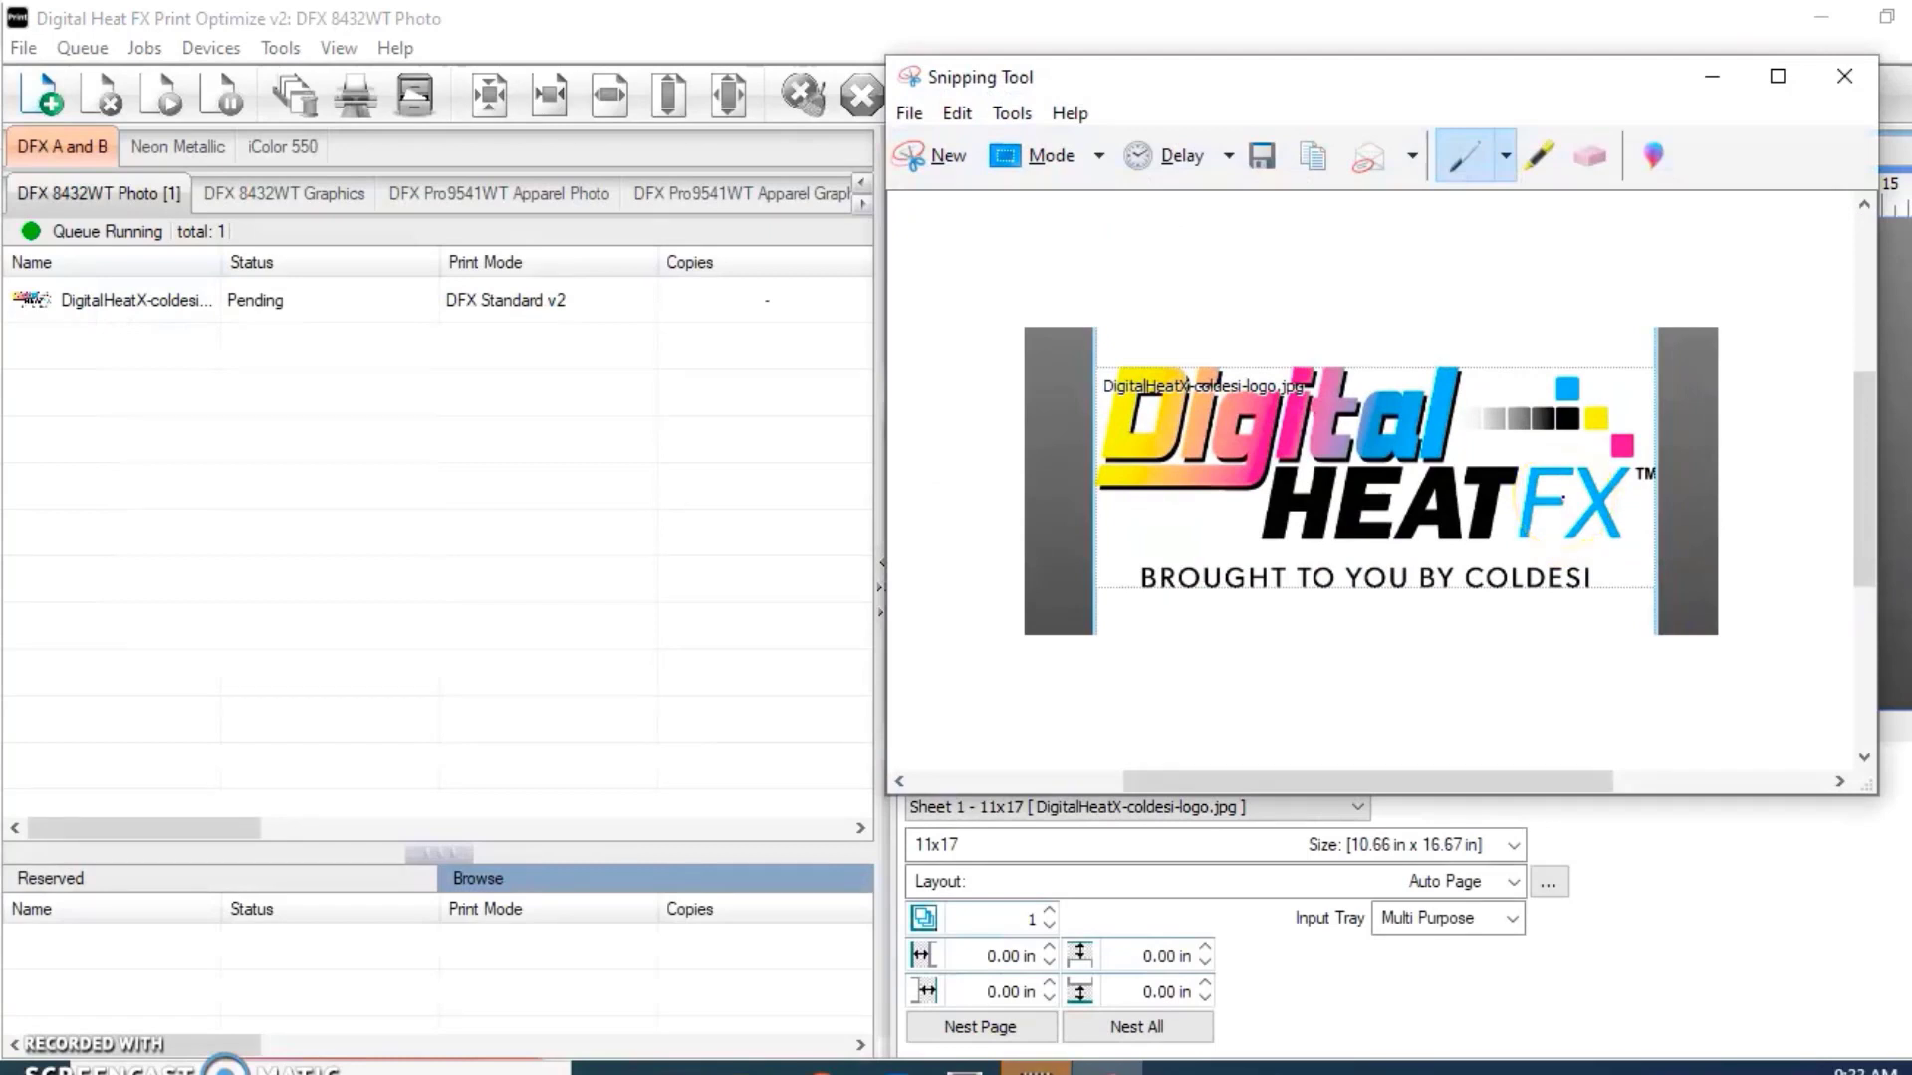
{"action": "left_click", "coordinate": [1713, 95]}
Step: Open the logo job's Color Adjust settings and set cyan 2, magenta 3, yellow -3
{"action": "left_click", "coordinate": [1063, 769]}
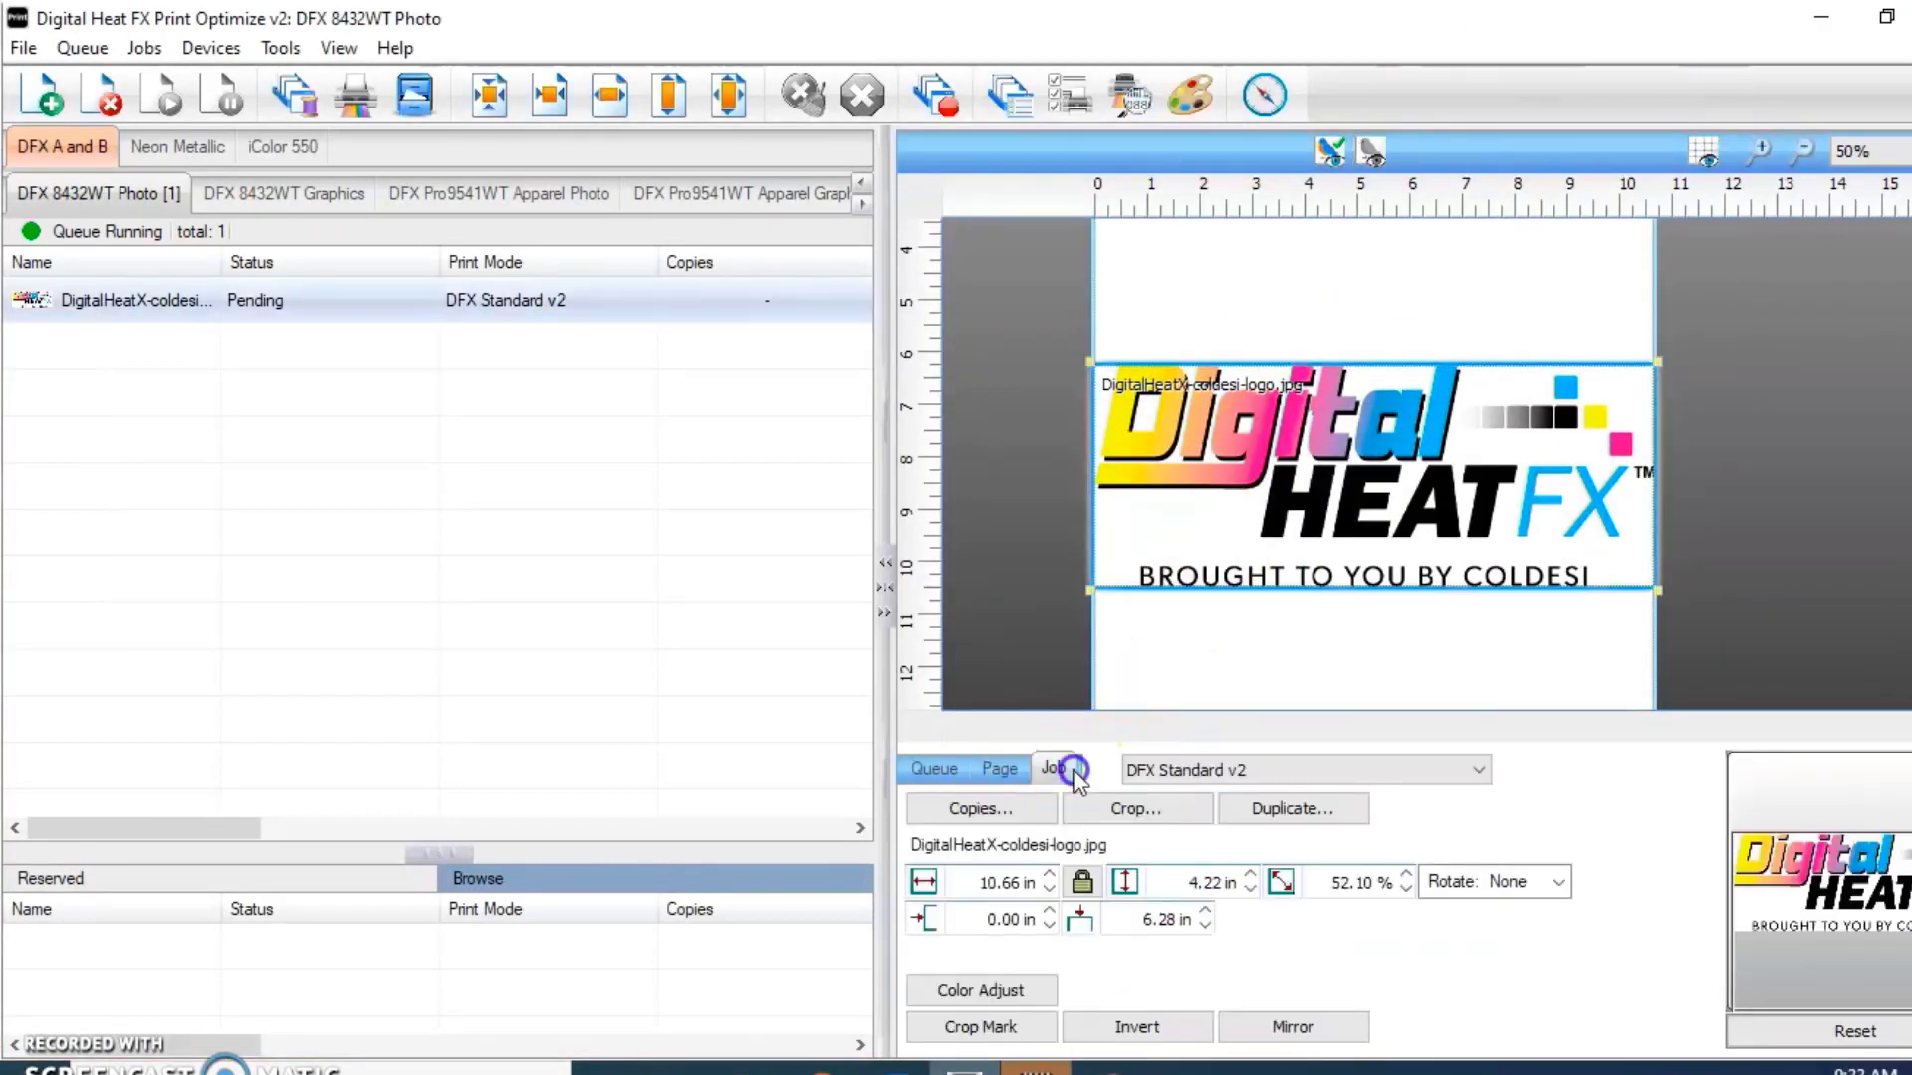
{"action": "left_click", "coordinate": [999, 992]}
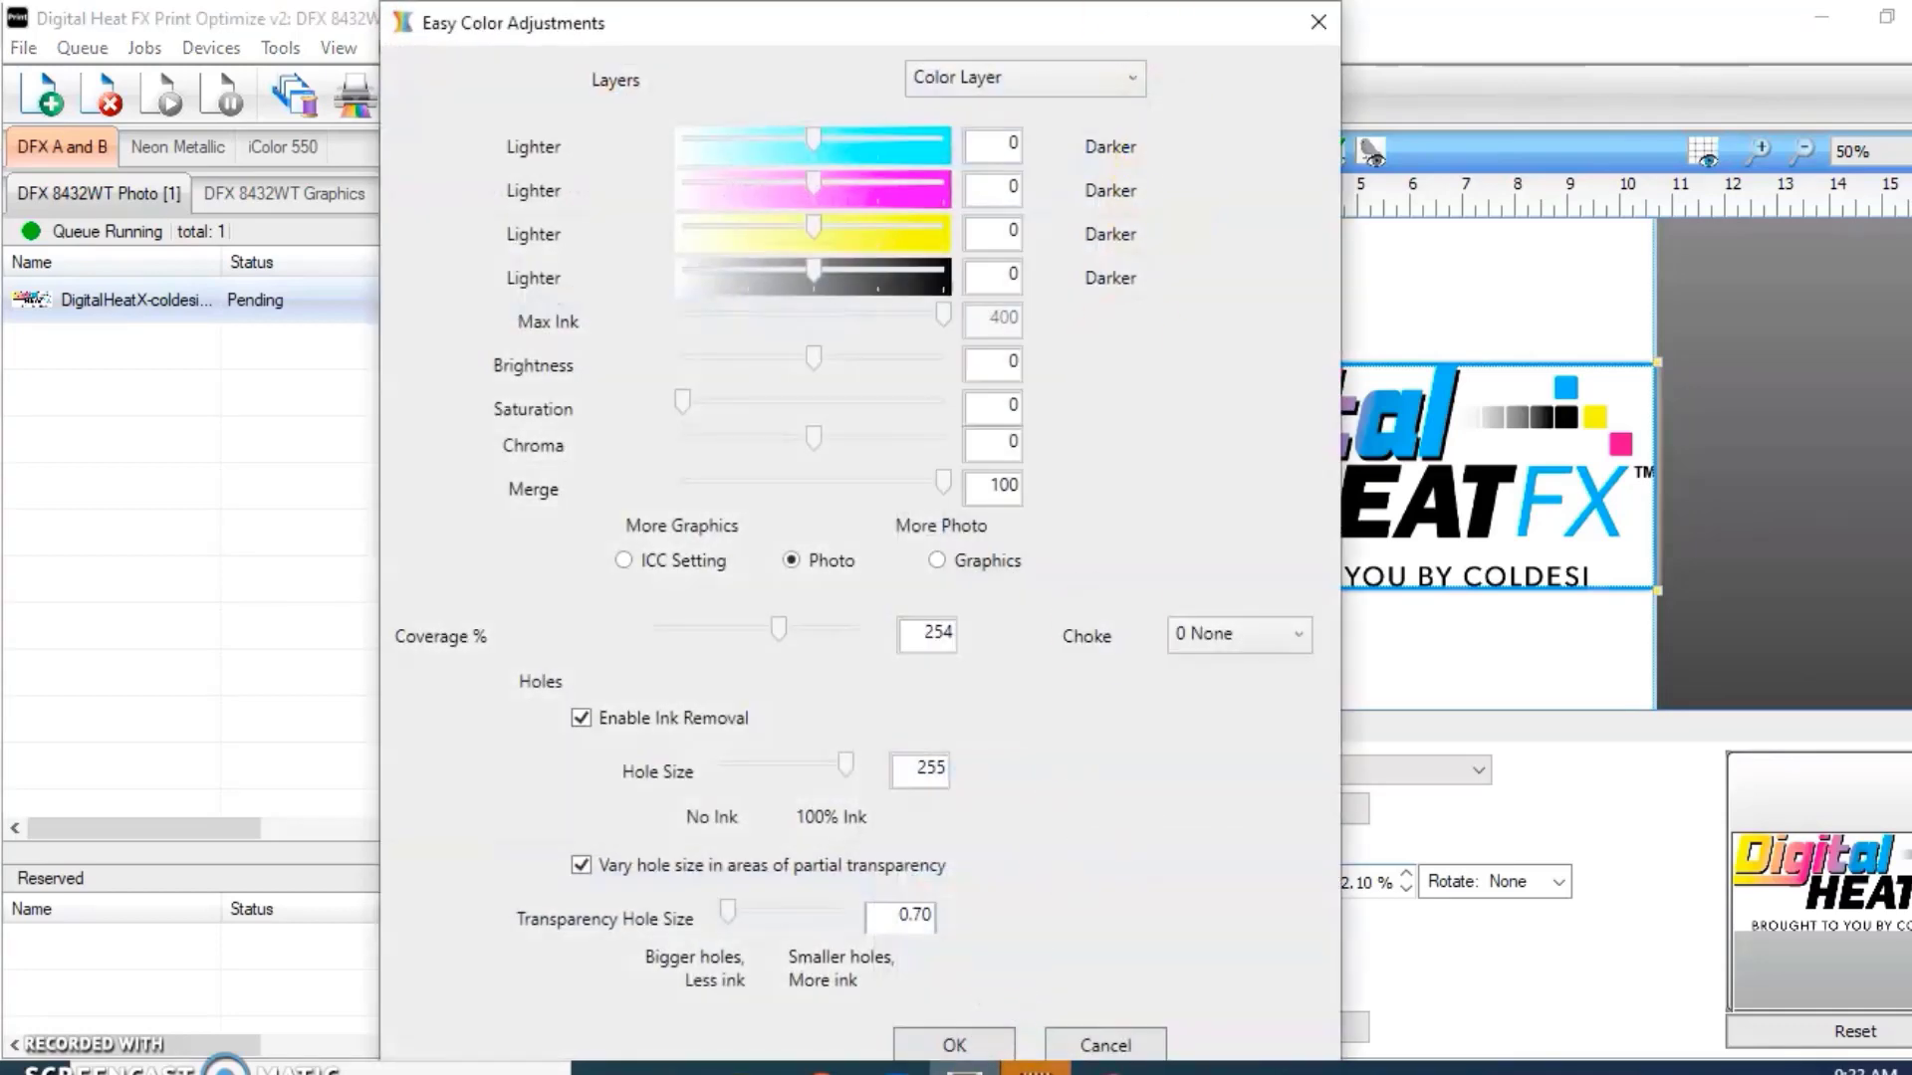
{"action": "left_click_drag", "start_coordinate": [1130, 22], "coordinate": [864, 24]}
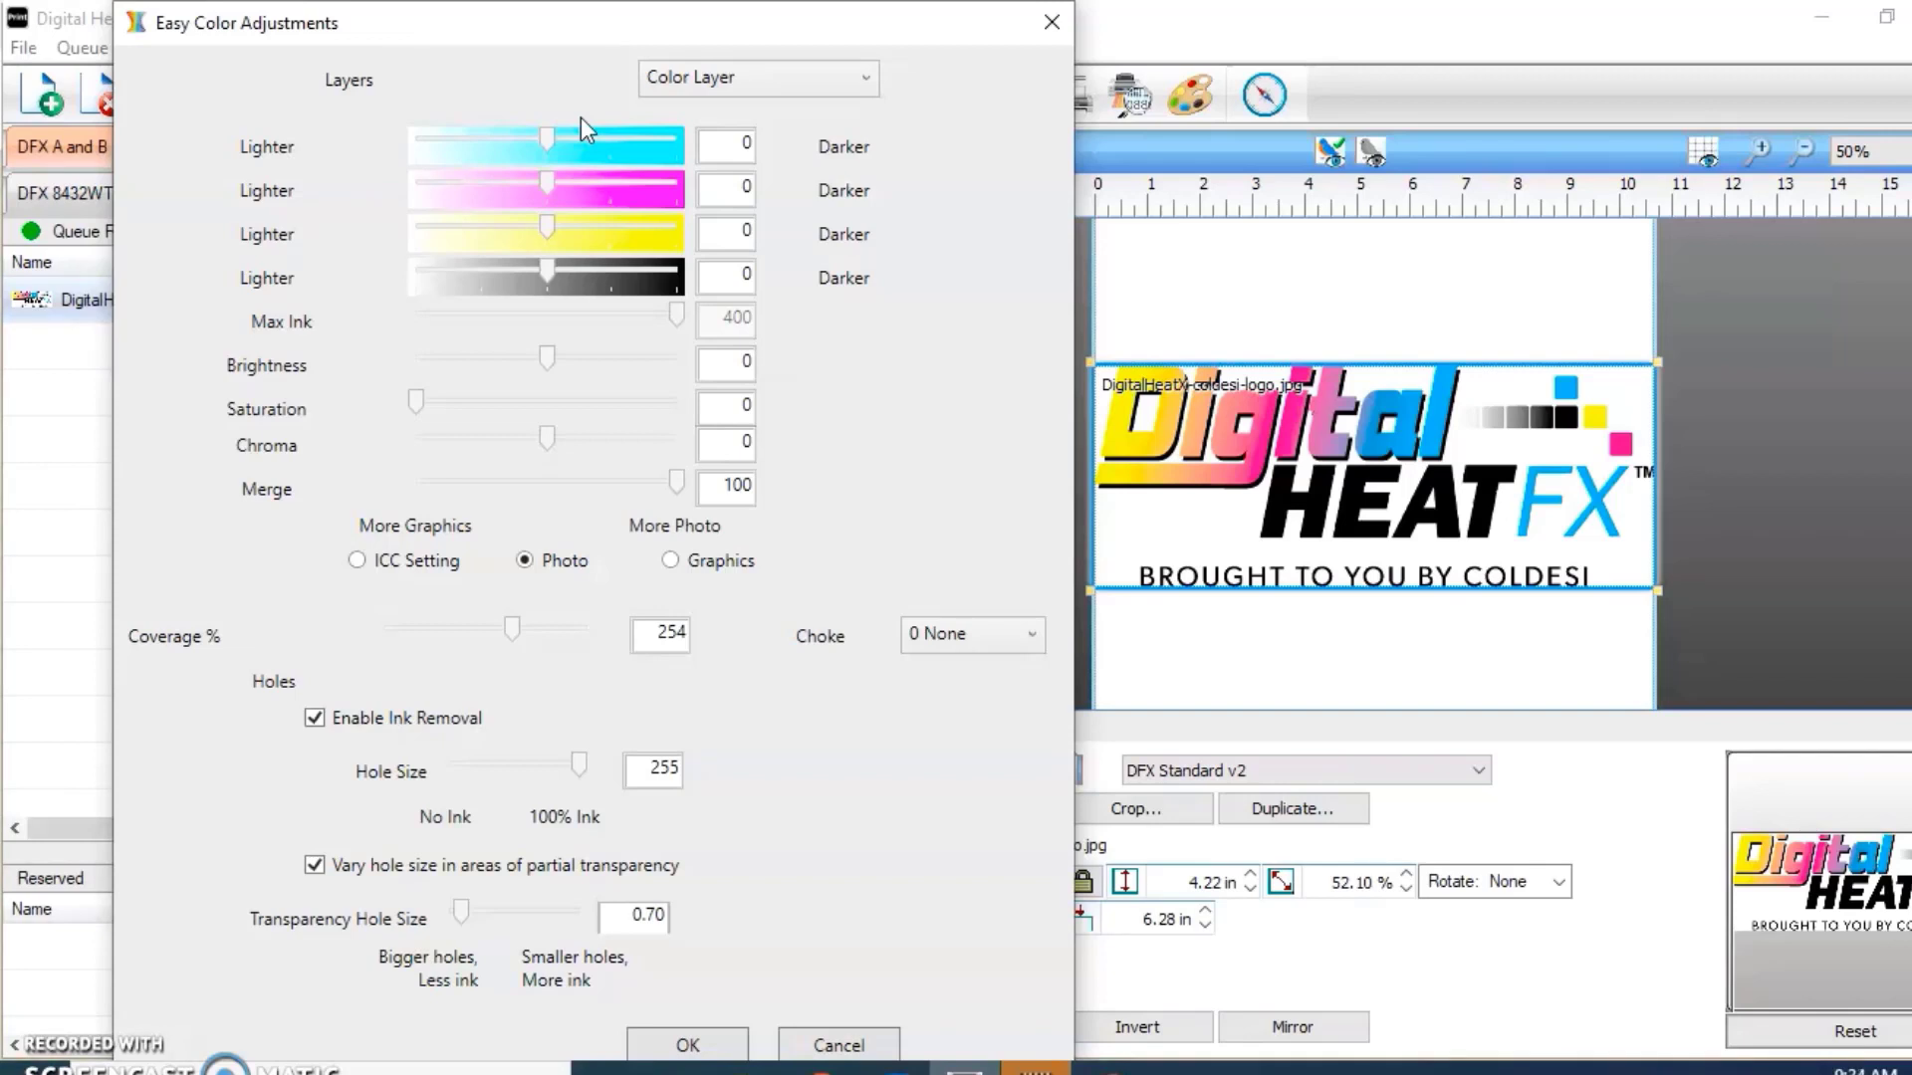
{"action": "left_click_drag", "start_coordinate": [713, 143], "coordinate": [775, 159]}
{"action": "type", "text": "2"}
{"action": "key", "text": "Tab"}
{"action": "type", "text": "3"}
{"action": "key", "text": "Tab"}
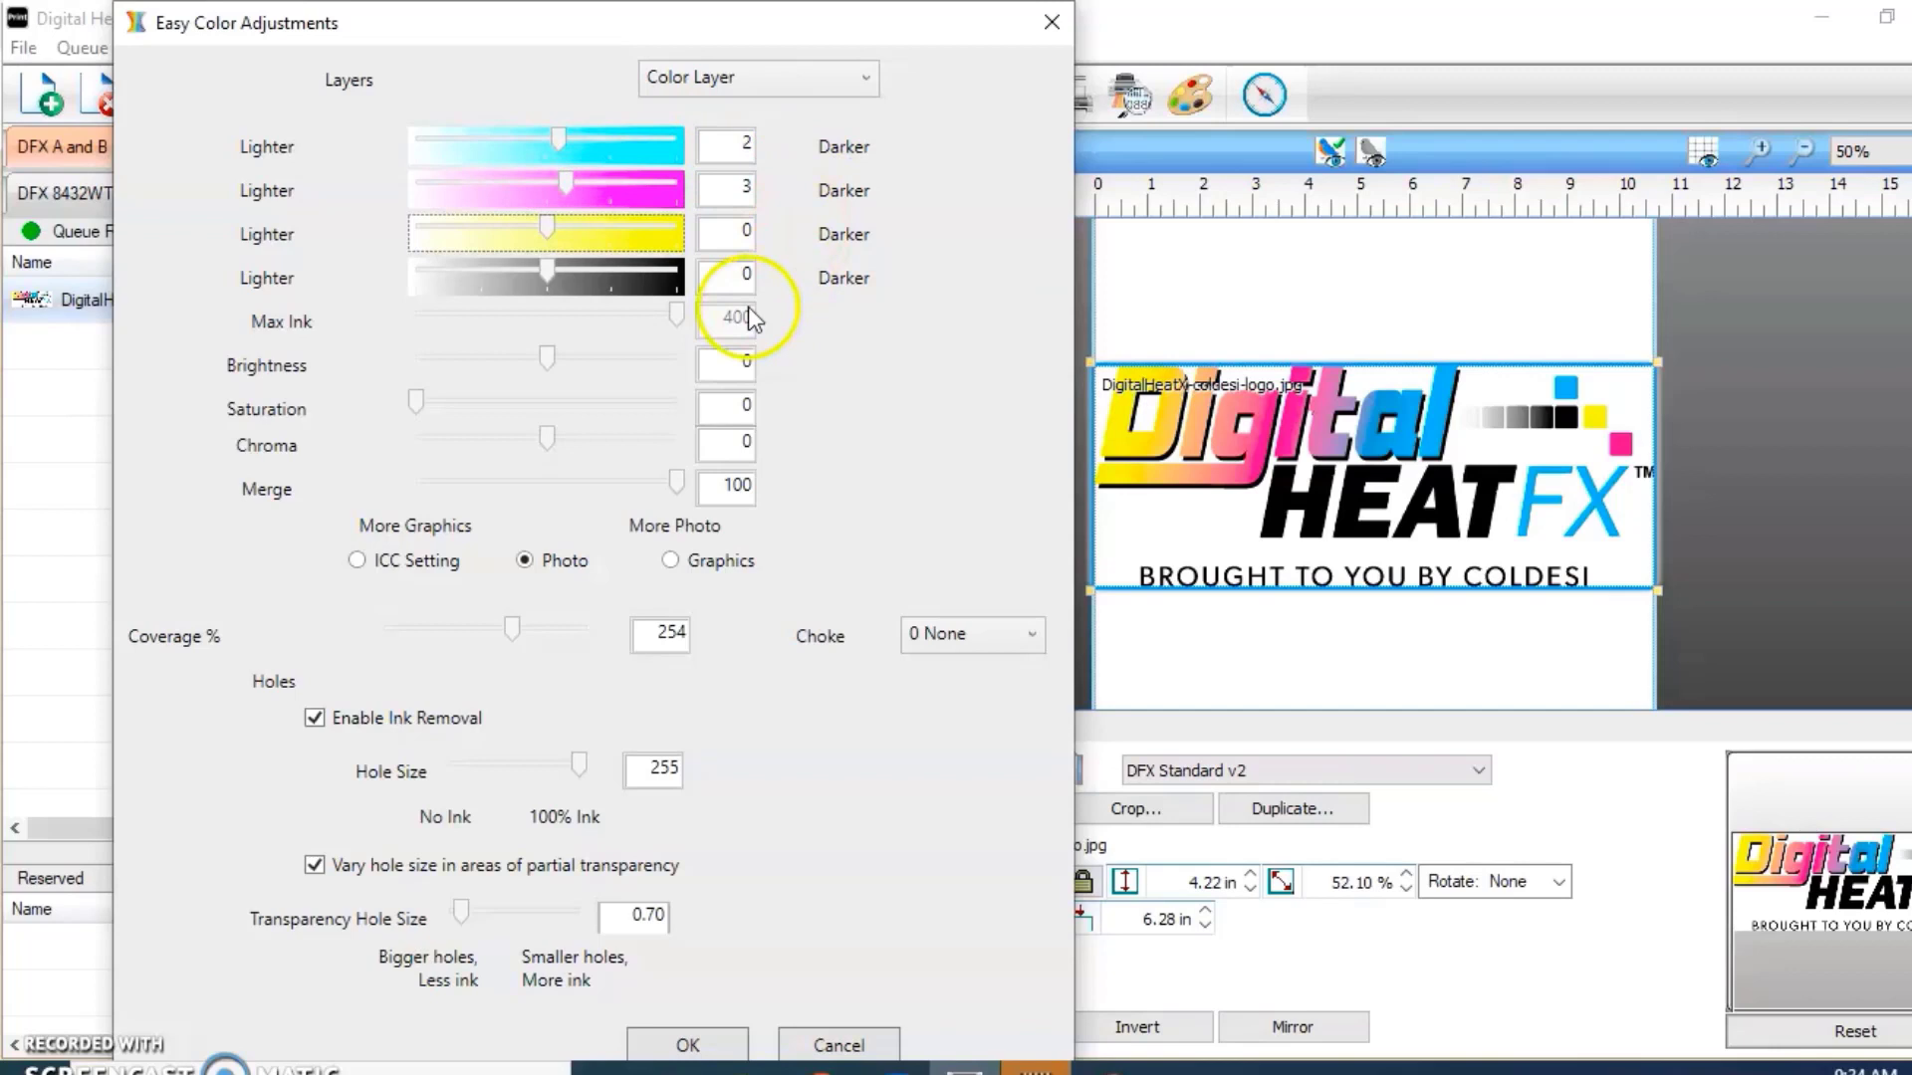
{"action": "type", "text": "-3"}
{"action": "key", "text": "Tab"}
Step: Set saturation to 15 and apply the colour adjustments with OK
{"action": "left_click", "coordinate": [832, 249]}
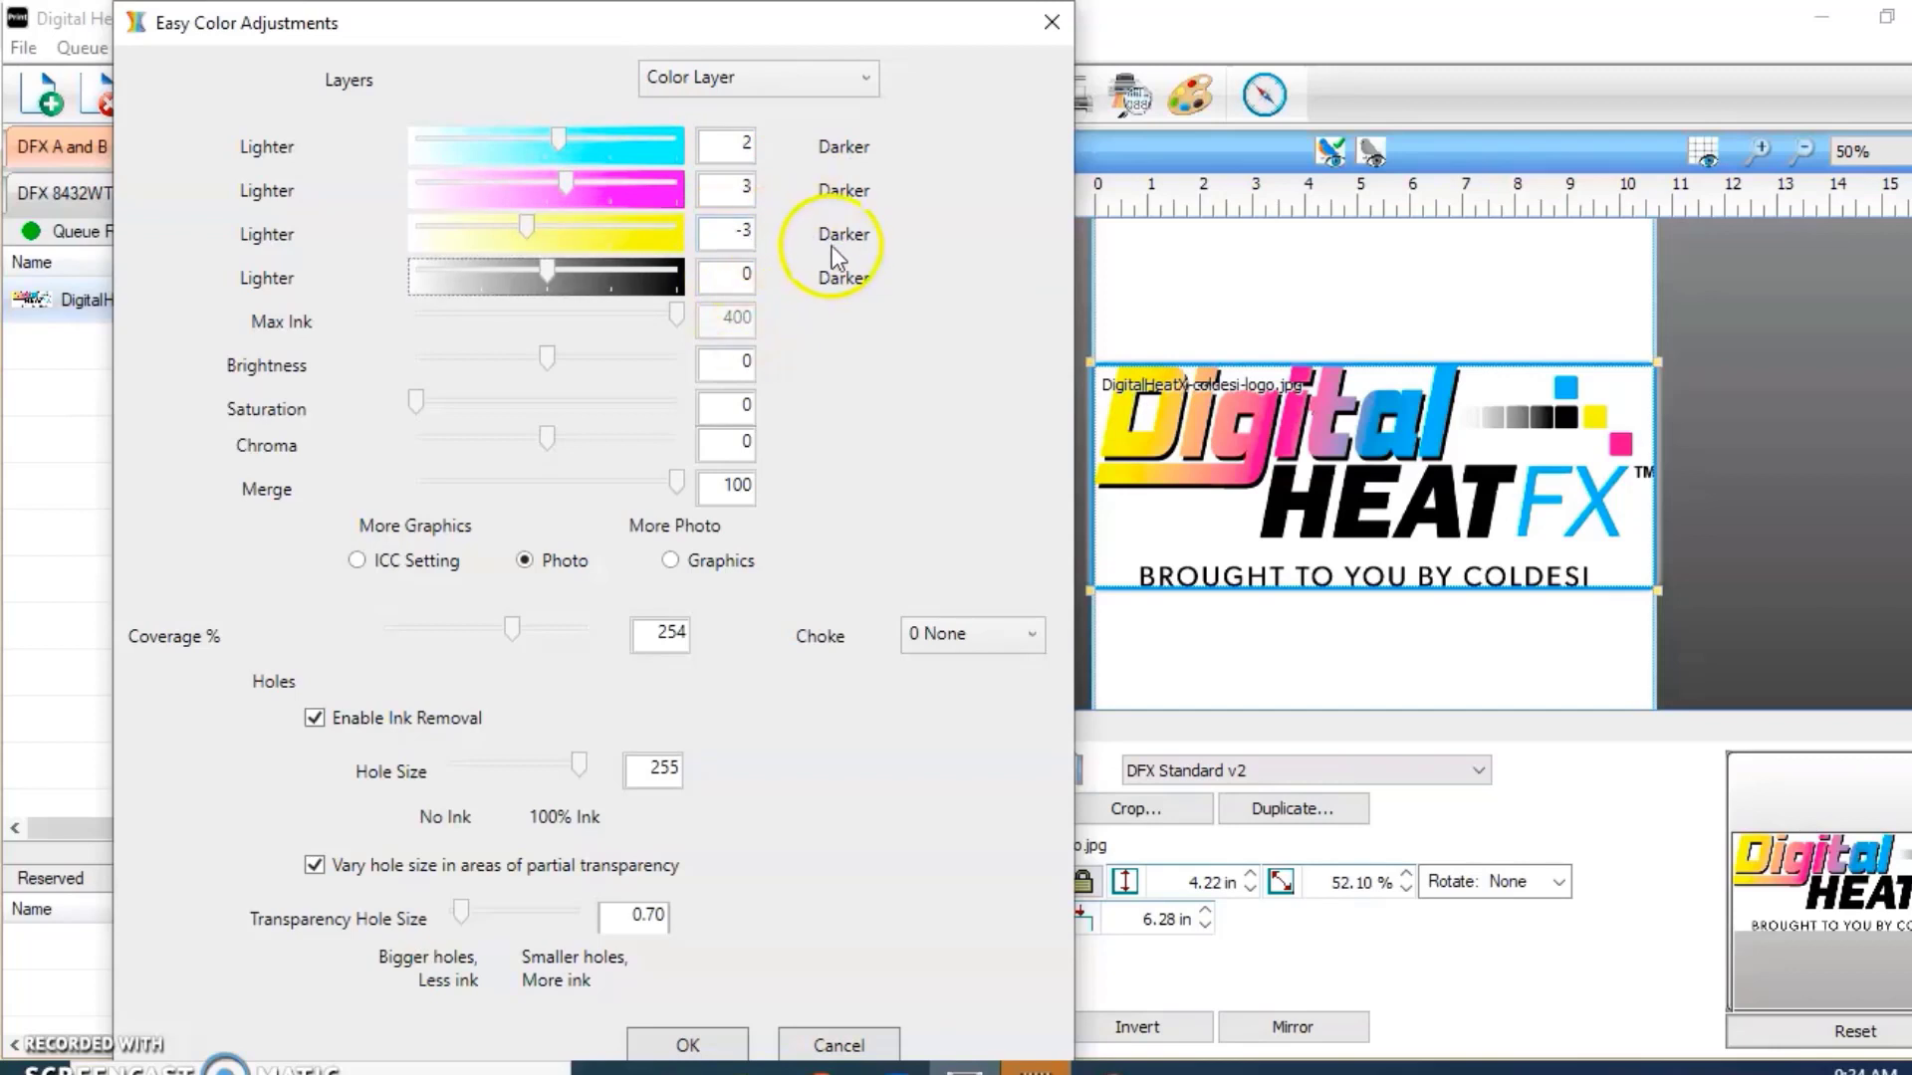
{"action": "left_click", "coordinate": [755, 422]}
{"action": "left_click", "coordinate": [785, 410]}
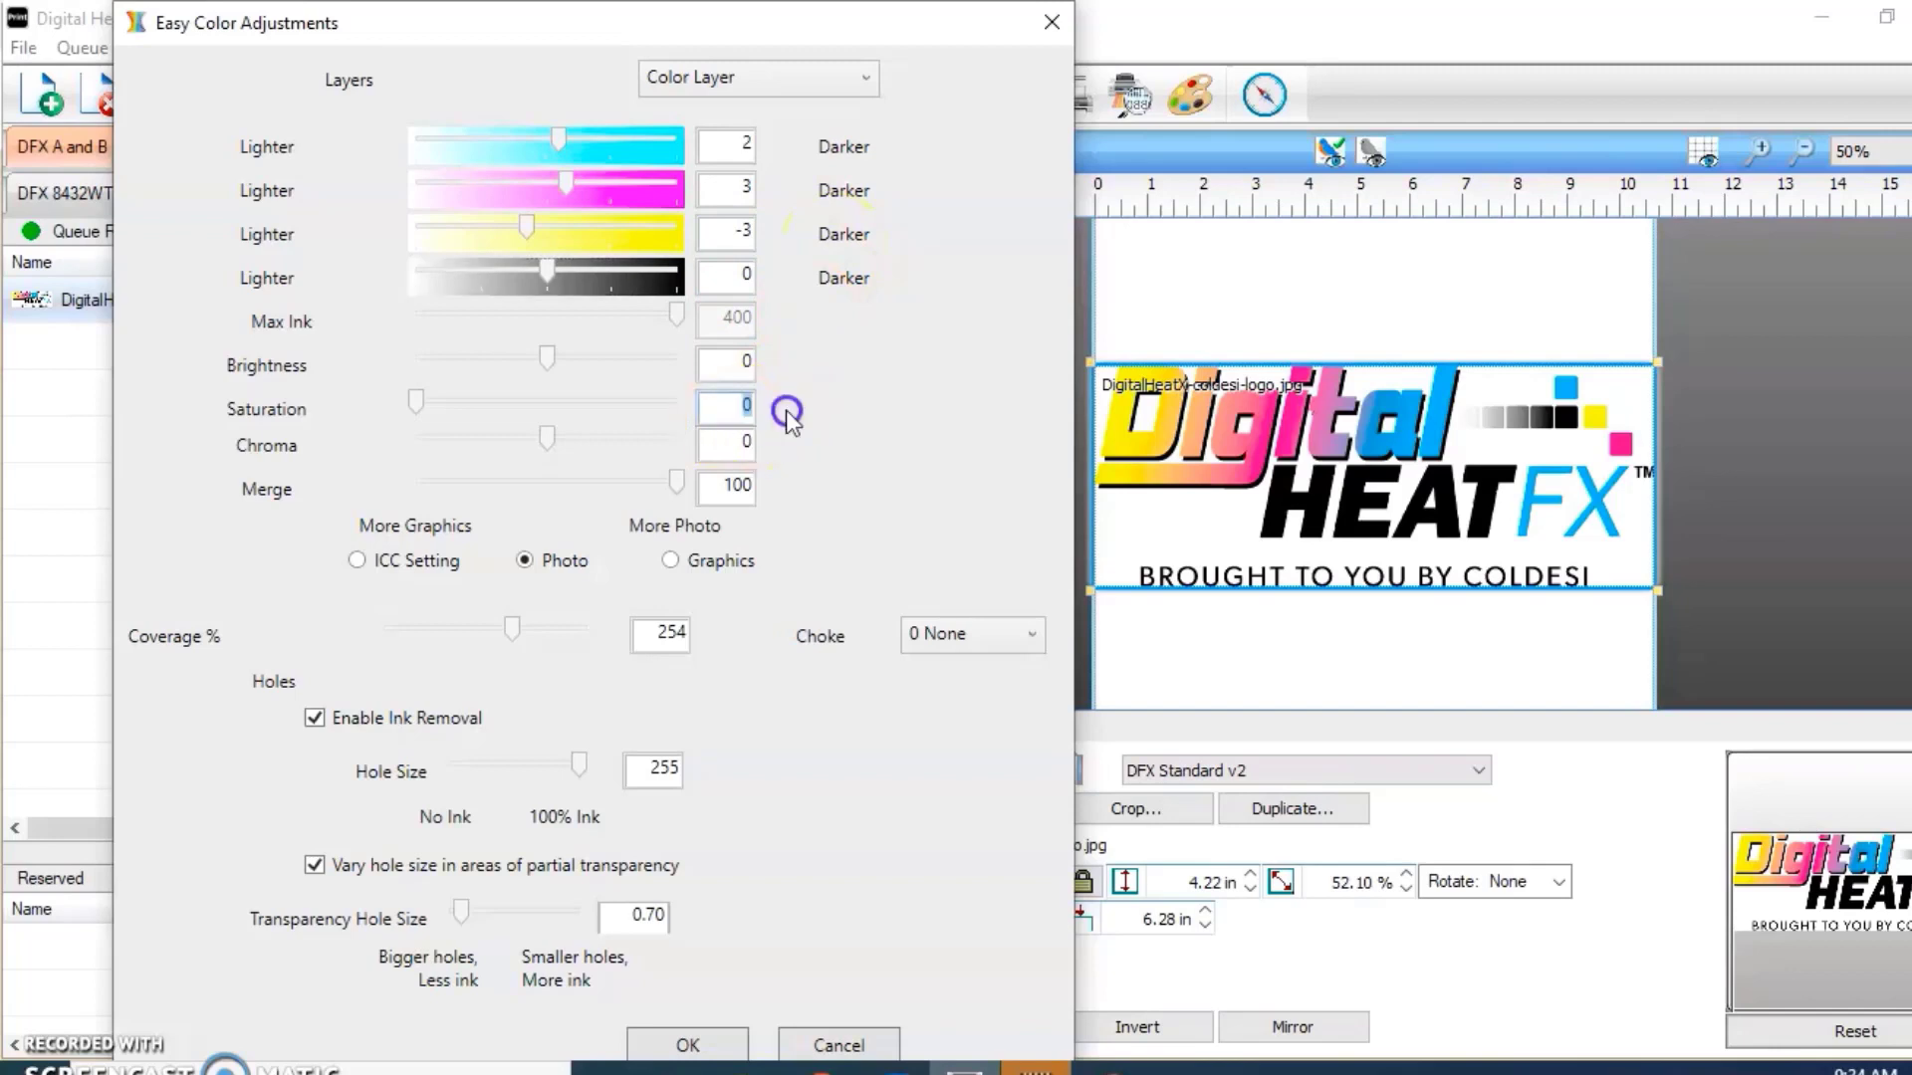
{"action": "type", "text": "15"}
{"action": "key", "text": "Tab"}
{"action": "left_click", "coordinate": [792, 278]}
{"action": "left_click", "coordinate": [713, 512]}
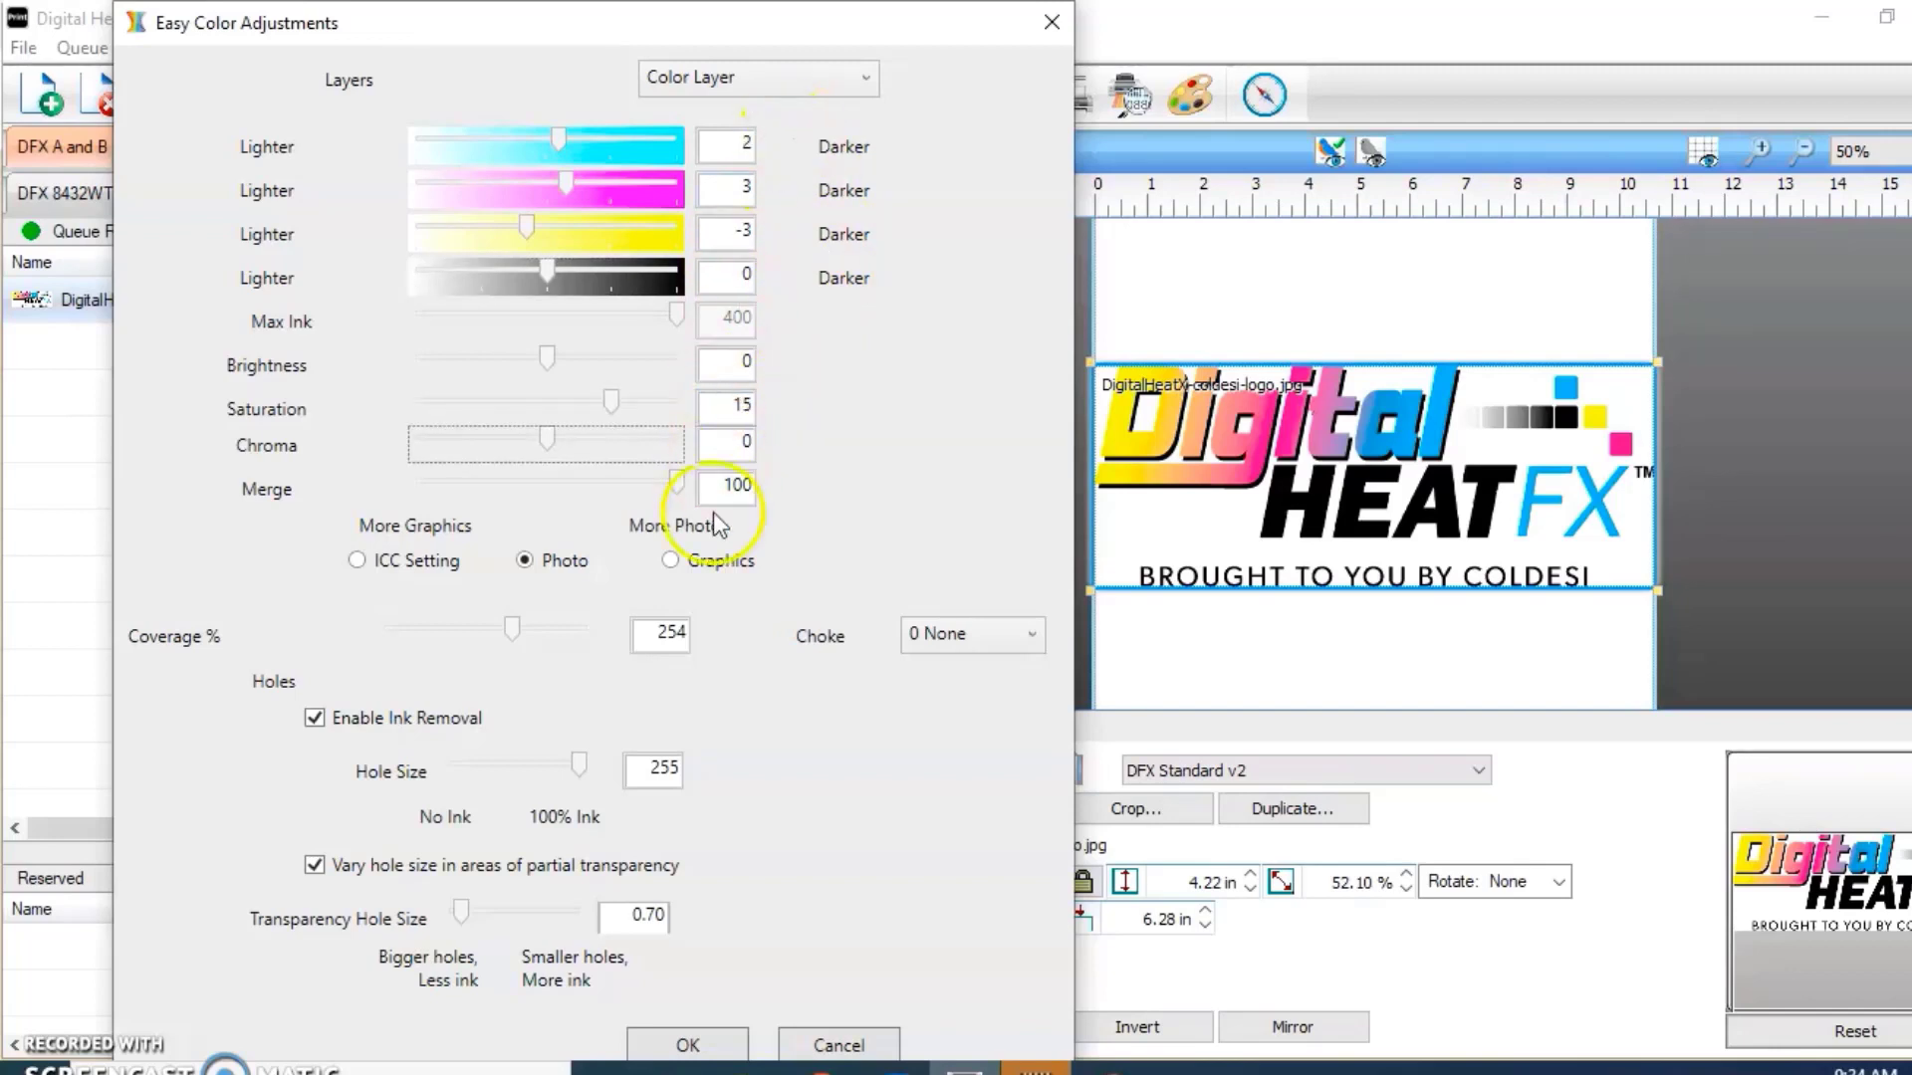
{"action": "left_click", "coordinate": [702, 1045]}
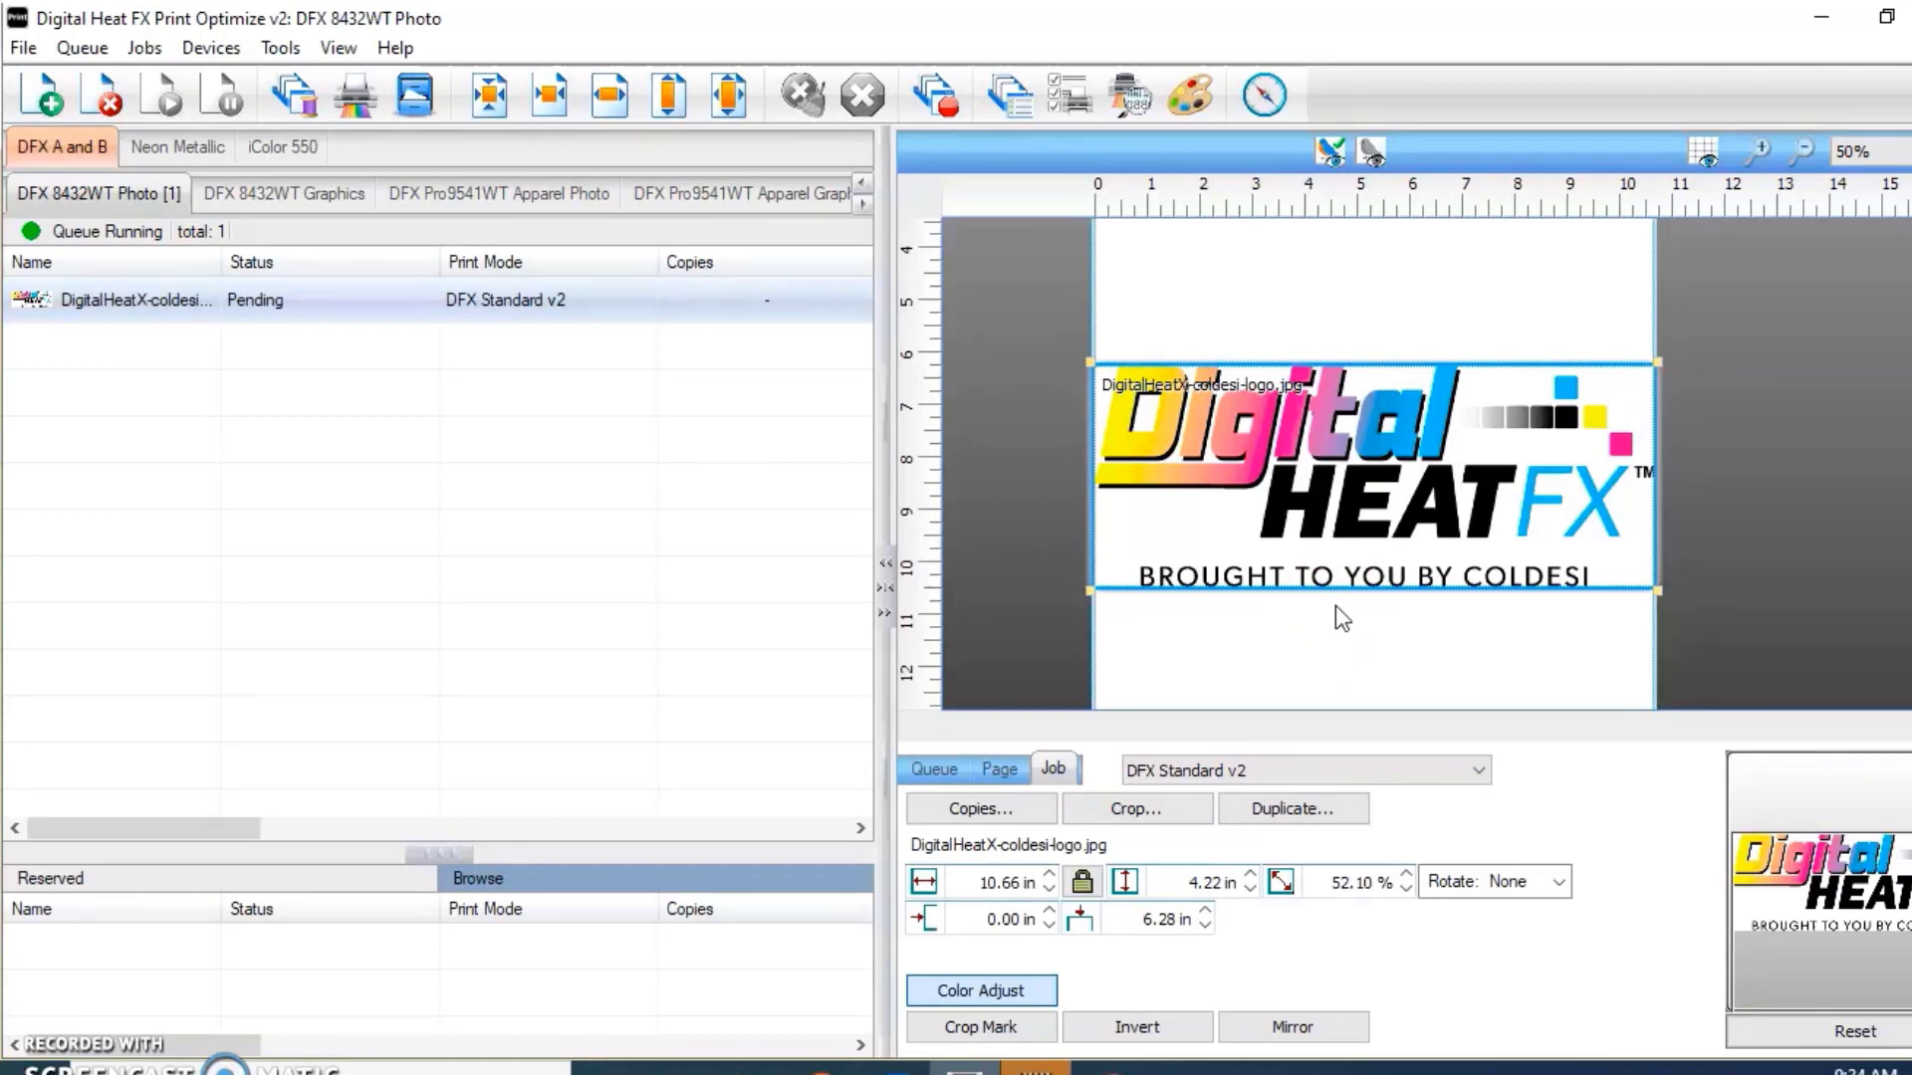
Step: Generate a new preview image of the logo from its right-click menu
{"action": "right_click", "coordinate": [1348, 439]}
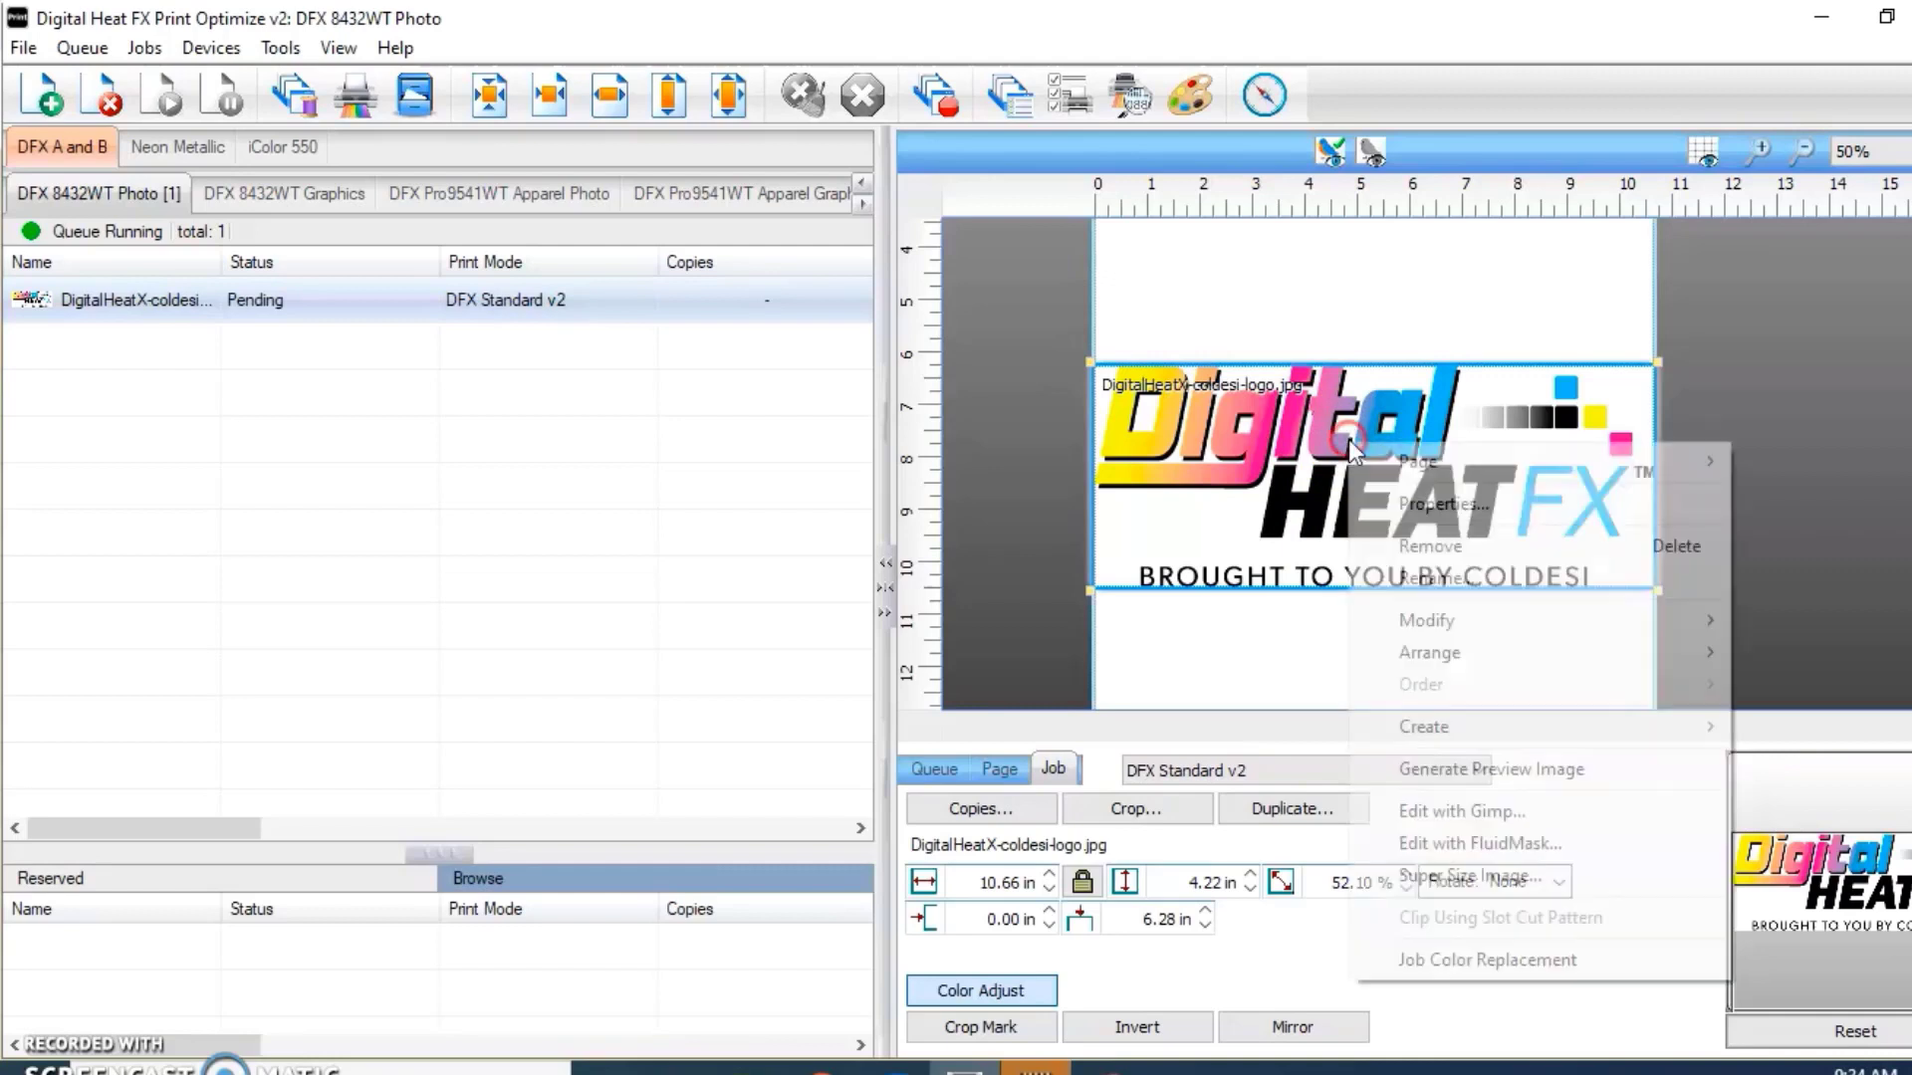
{"action": "left_click", "coordinate": [1533, 772]}
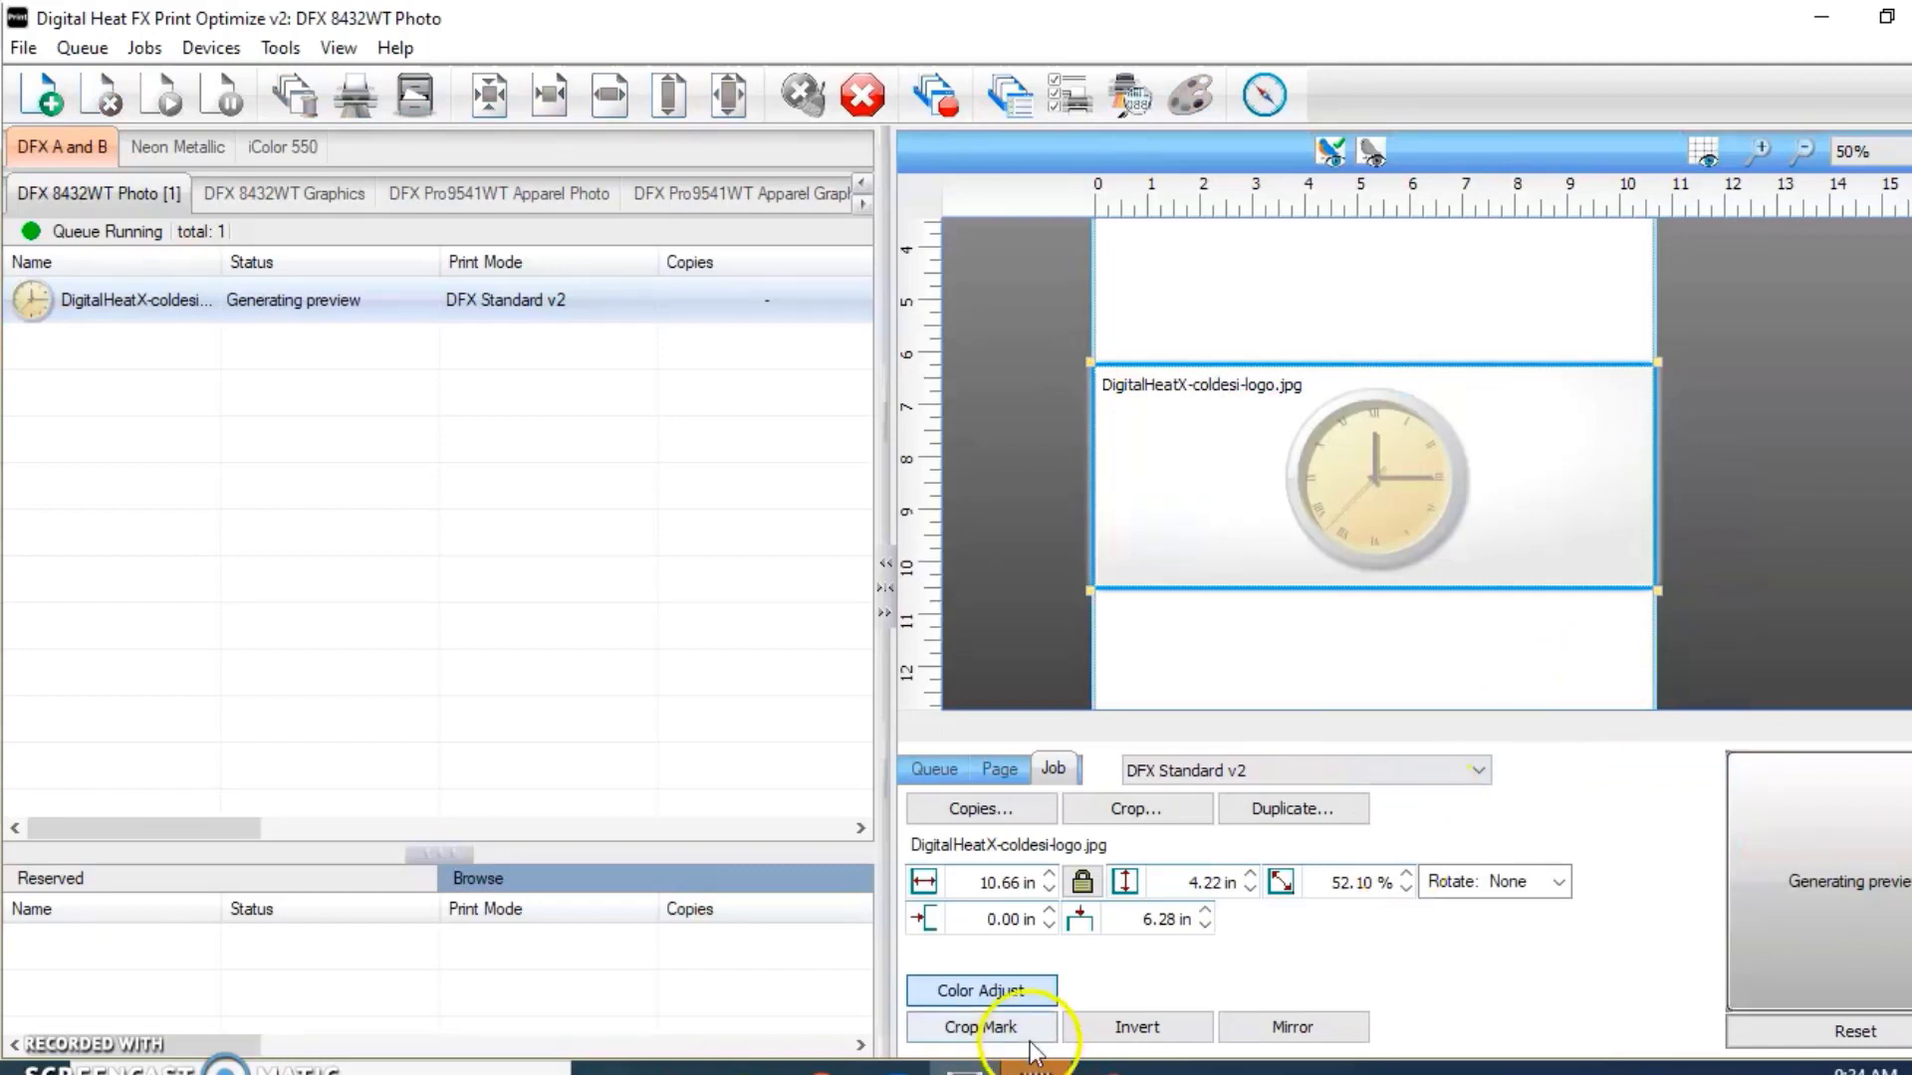
Step: Place the earlier logo snip beside the recoloured preview, then close it without saving
{"action": "left_click", "coordinate": [1109, 1067]}
{"action": "left_click_drag", "start_coordinate": [1424, 94], "coordinate": [712, 94]}
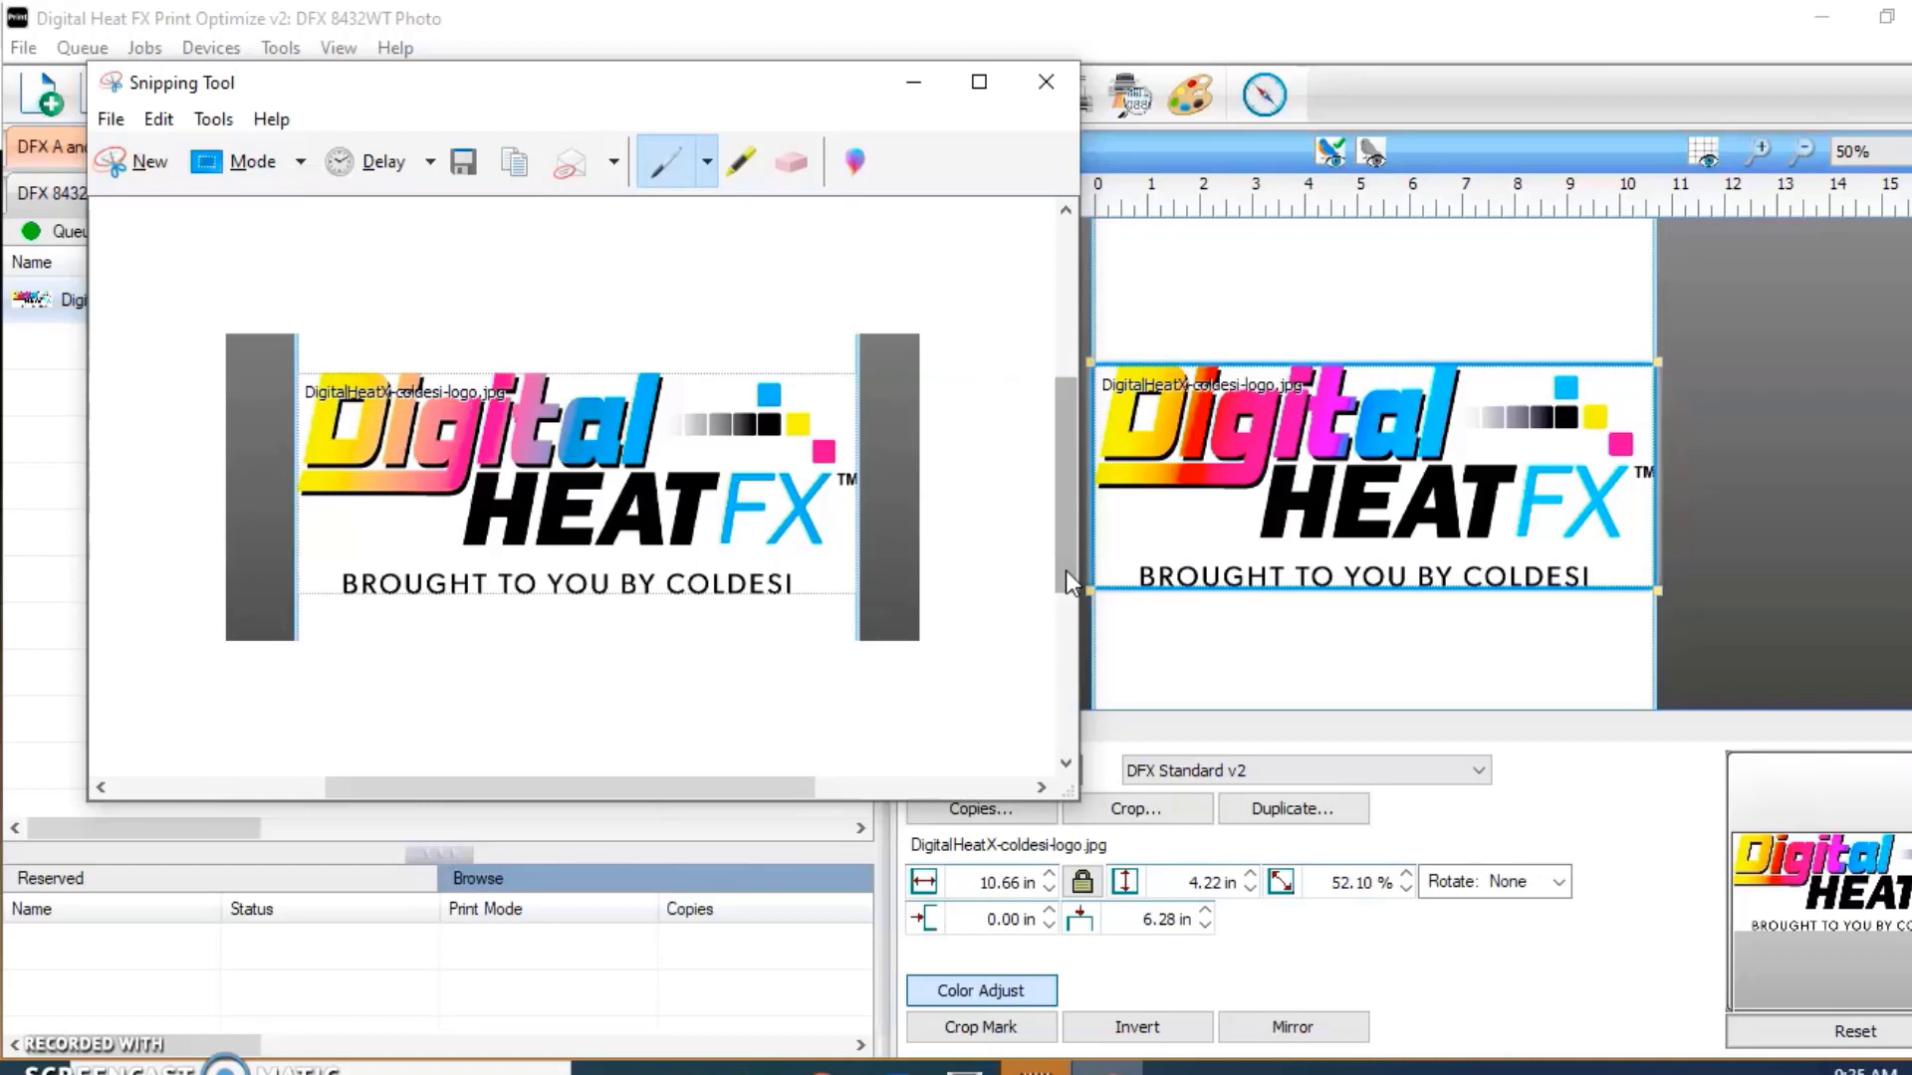
{"action": "left_click", "coordinate": [1047, 100]}
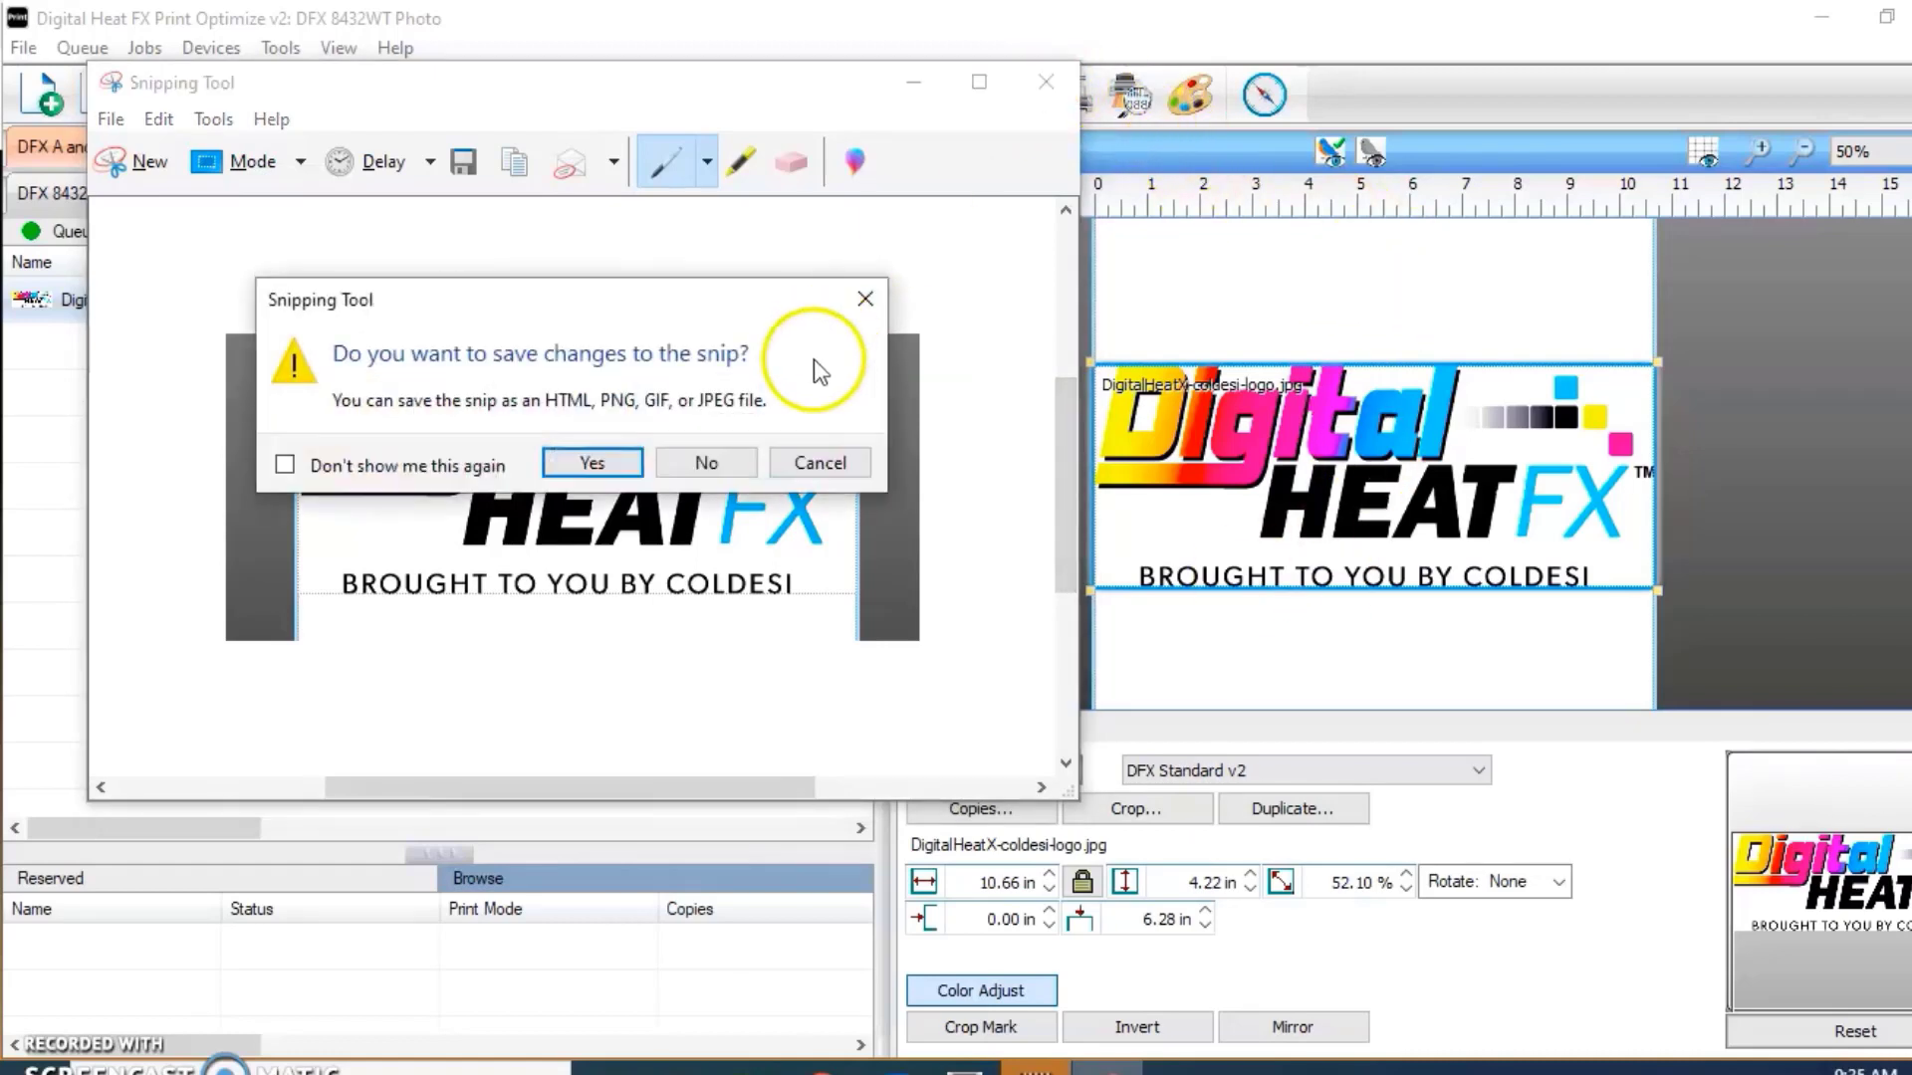
{"action": "left_click", "coordinate": [719, 470]}
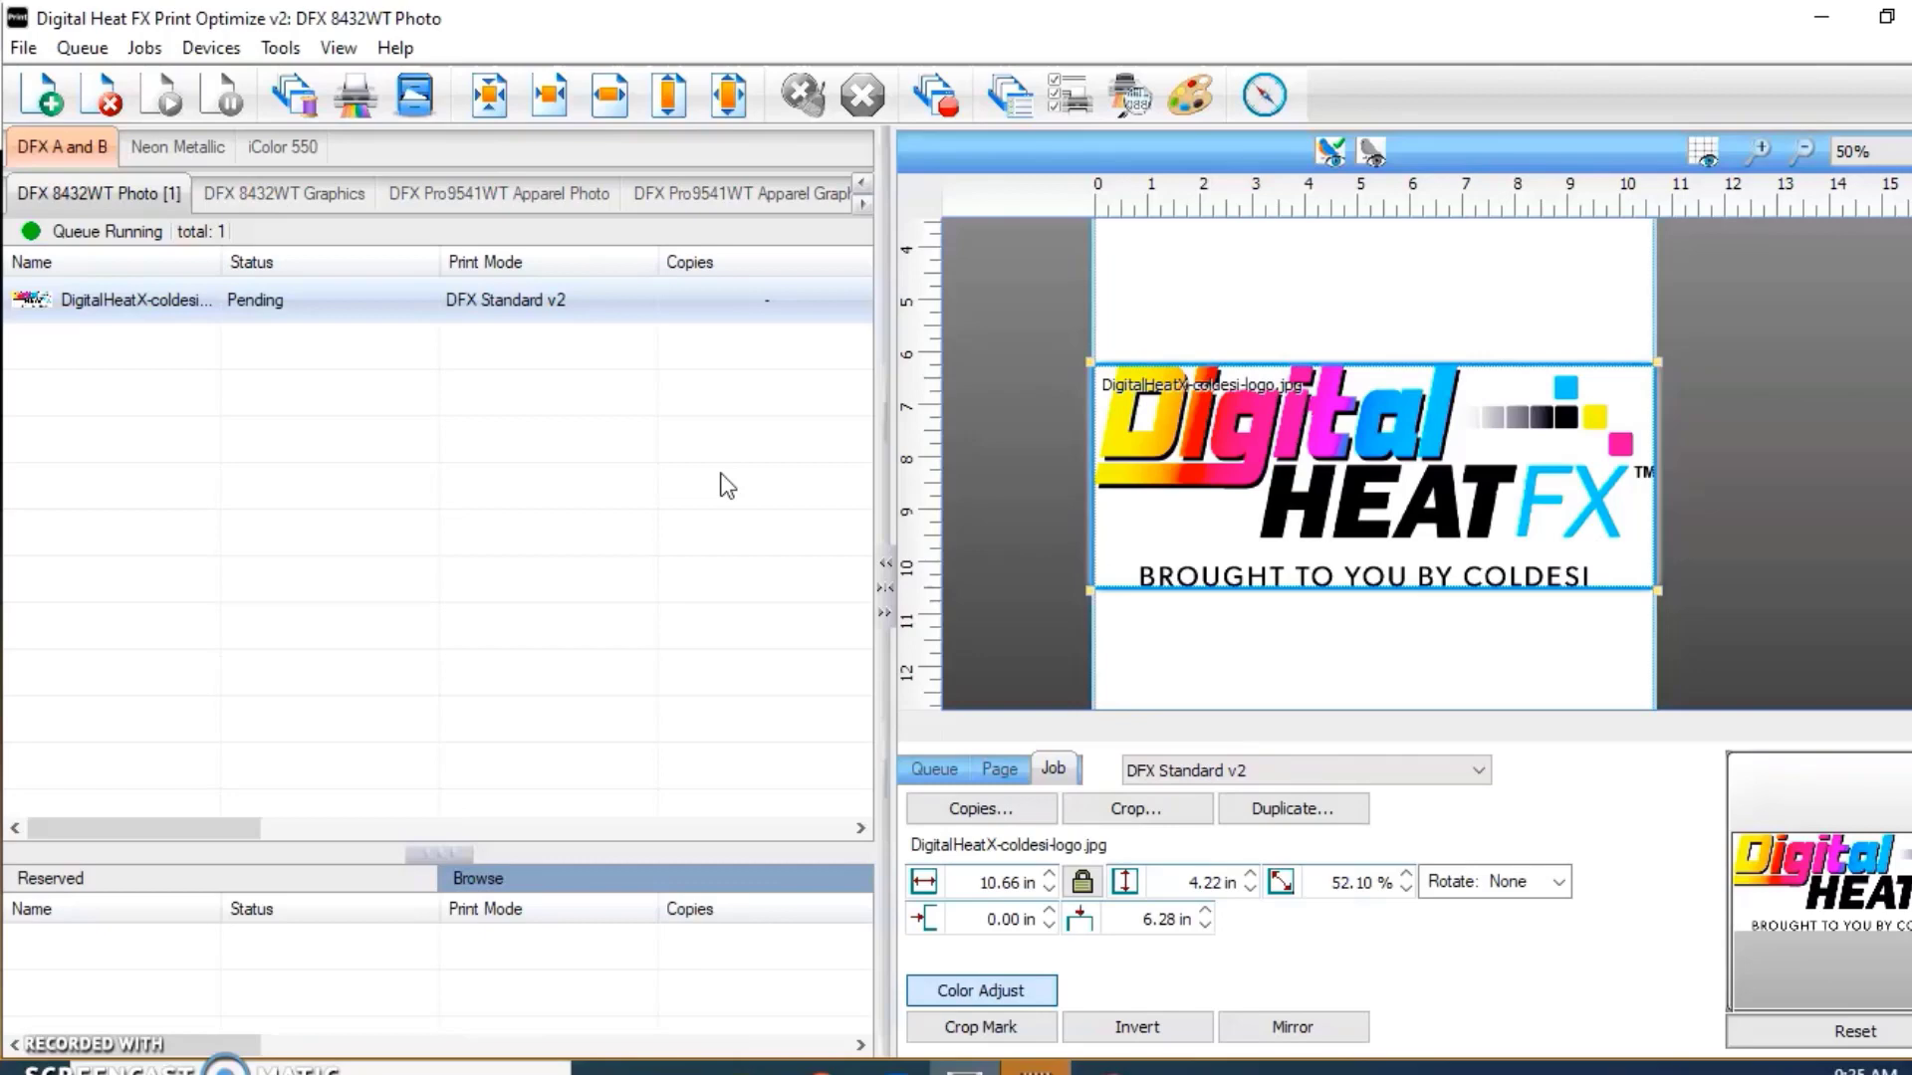
Step: Reopen Color Adjust and snip the dialog showing cyan 2, magenta 3, yellow -3, saturation 15
{"action": "left_click", "coordinate": [1036, 988]}
{"action": "left_click", "coordinate": [1108, 1070]}
{"action": "left_click", "coordinate": [124, 378]}
{"action": "left_click_drag", "start_coordinate": [349, 2], "coordinate": [1346, 1025]}
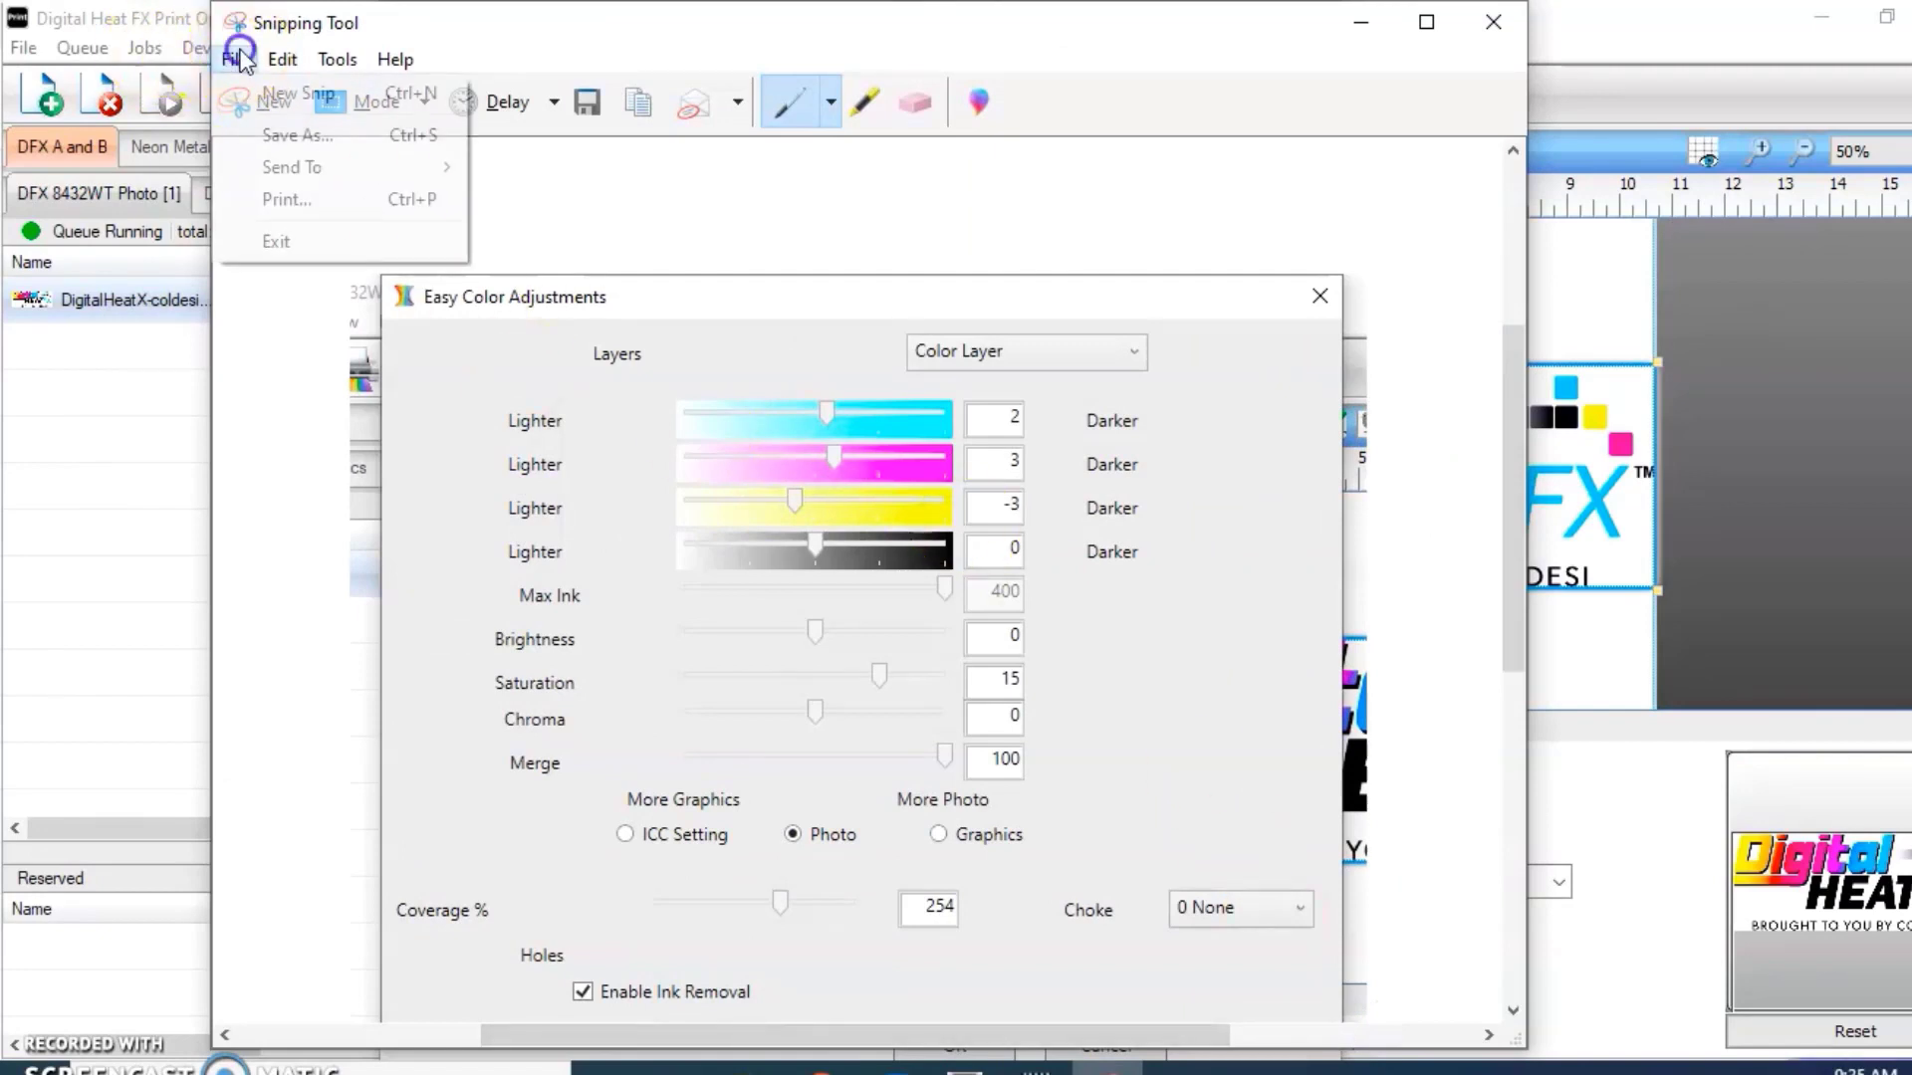
Step: Save the settings snip to the Desktop as a JPEG named 'DFX Color Adjust'
{"action": "left_click", "coordinate": [241, 123]}
{"action": "left_click", "coordinate": [334, 318]}
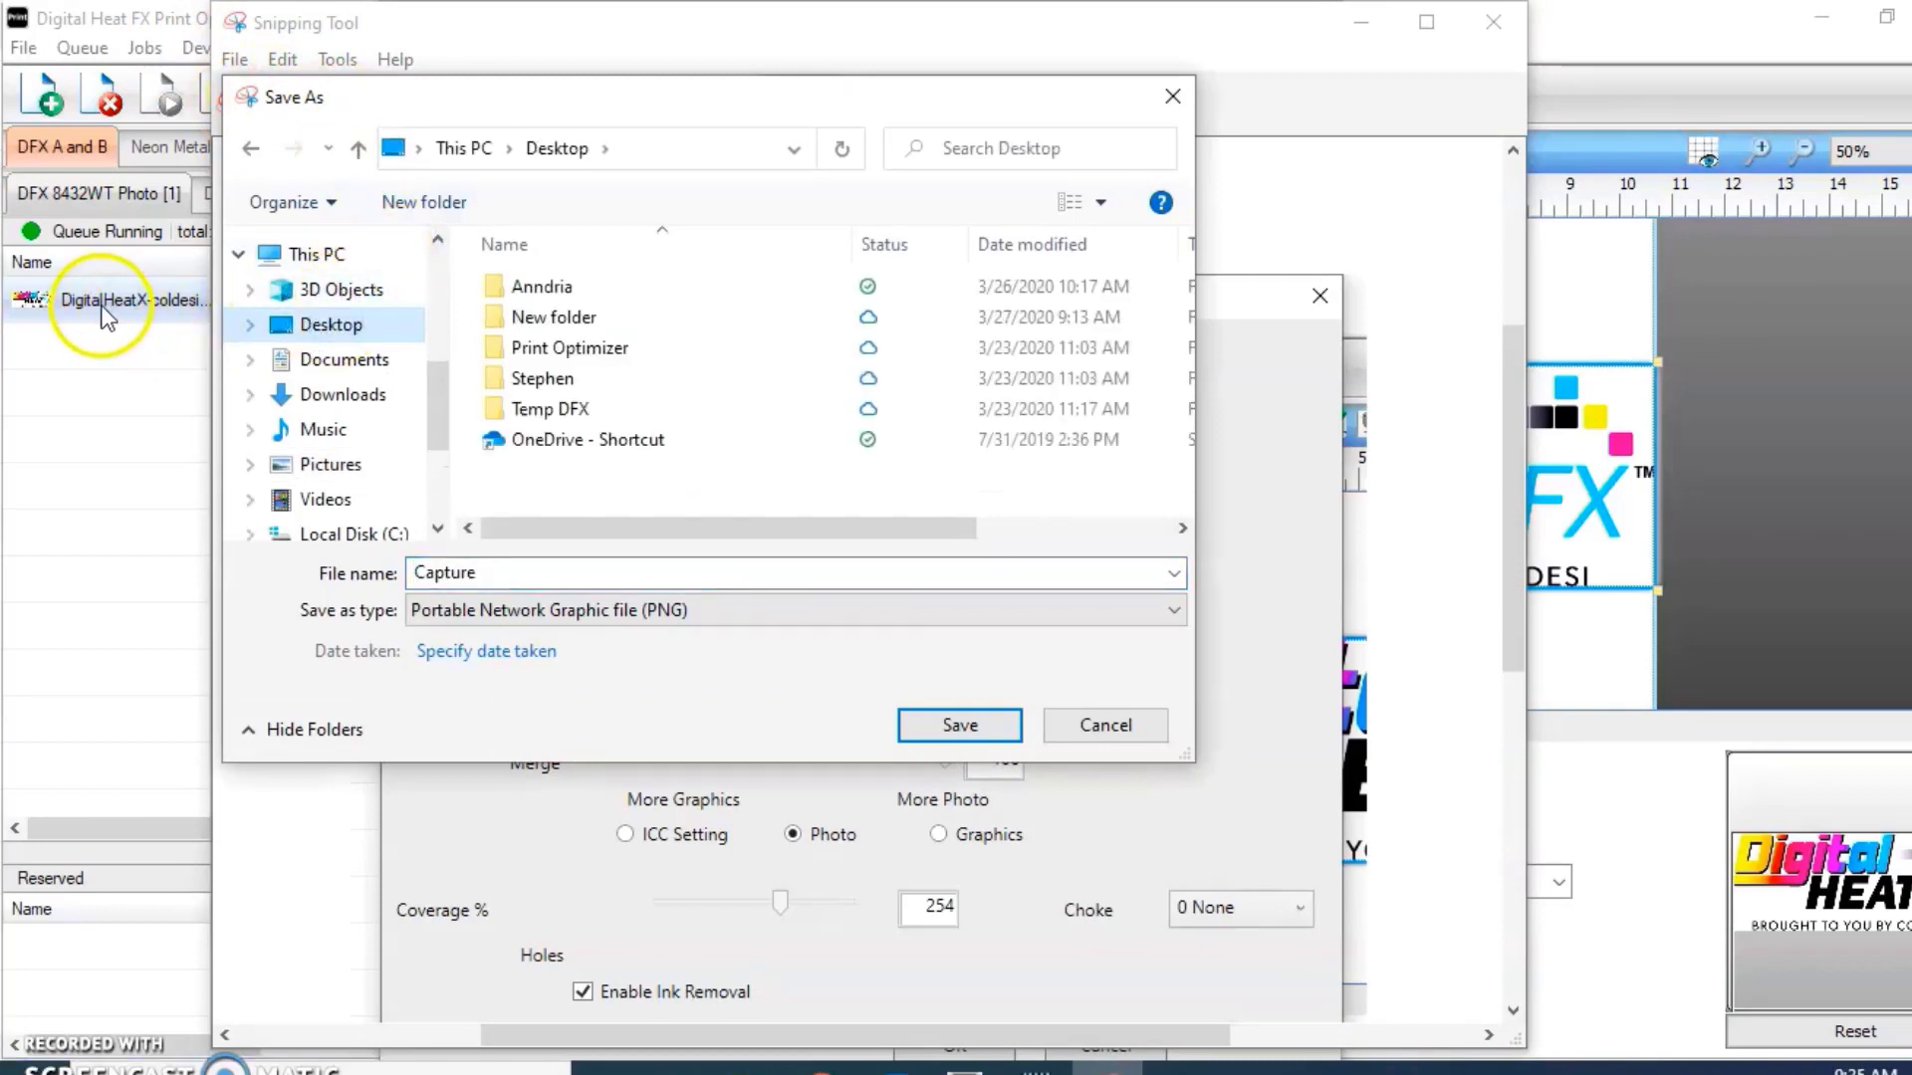
{"action": "left_click", "coordinate": [534, 577]}
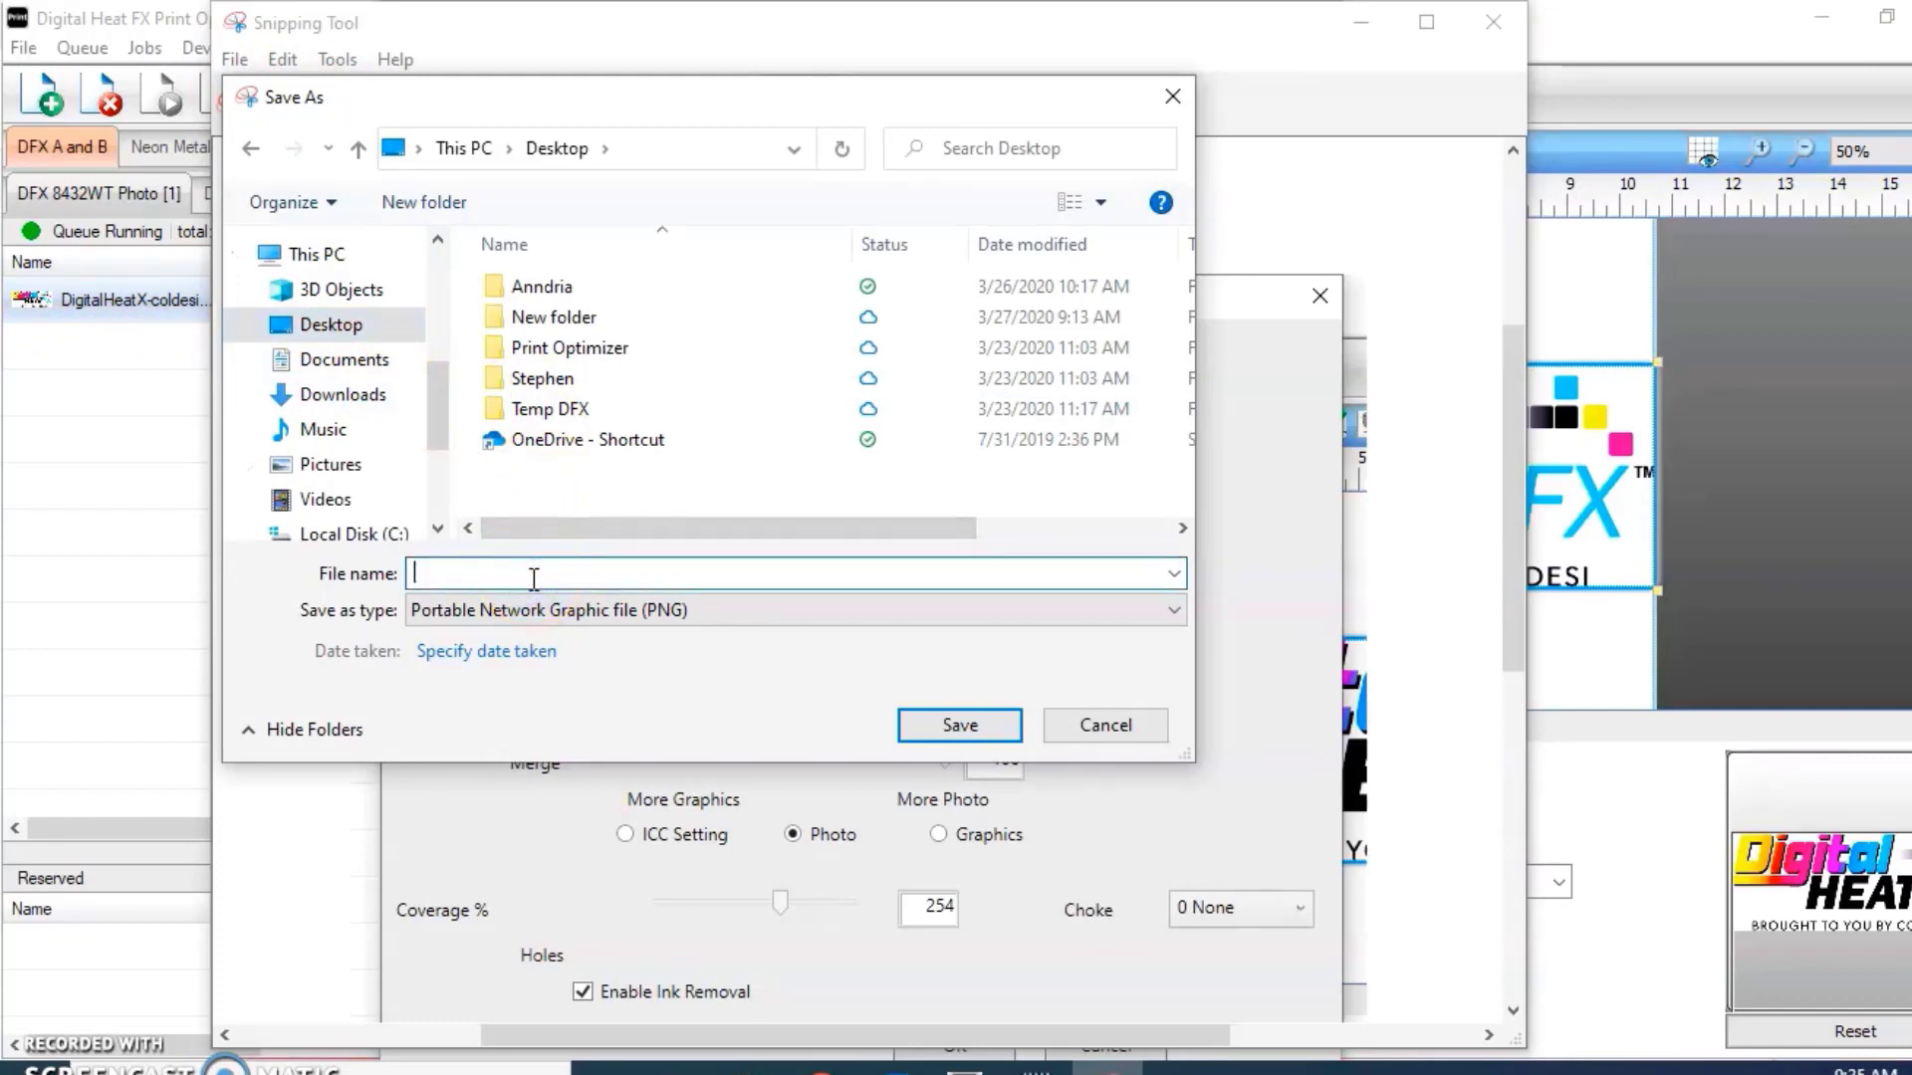
{"action": "type", "text": "DFX Color Adjust"}
{"action": "left_click", "coordinate": [648, 609]}
{"action": "left_click", "coordinate": [627, 683]}
{"action": "left_click", "coordinate": [970, 713]}
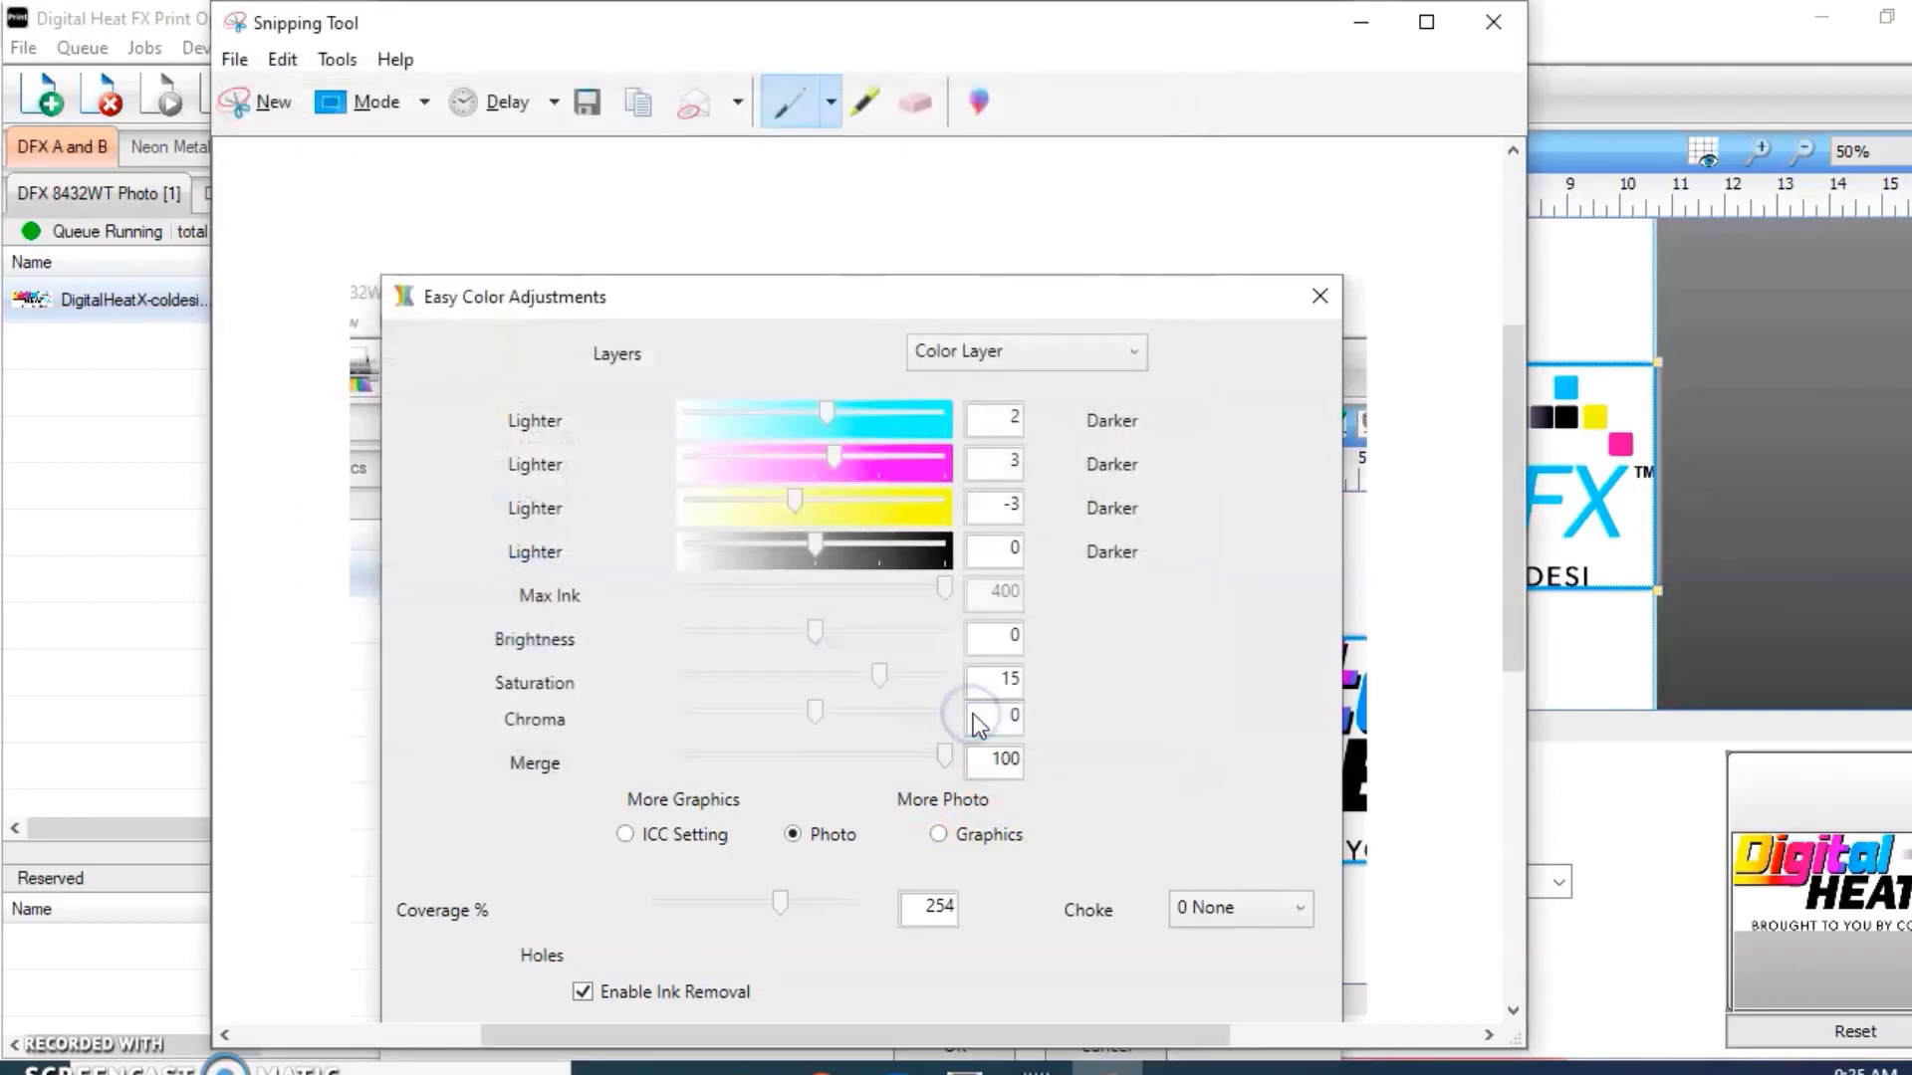
Step: Close Snipping Tool and cancel Color Adjust, then open Desktop's DFX Color Adjust.JPG in Photos
{"action": "left_click", "coordinate": [1492, 22]}
{"action": "left_click", "coordinate": [1101, 1043]}
{"action": "left_click", "coordinate": [732, 1065]}
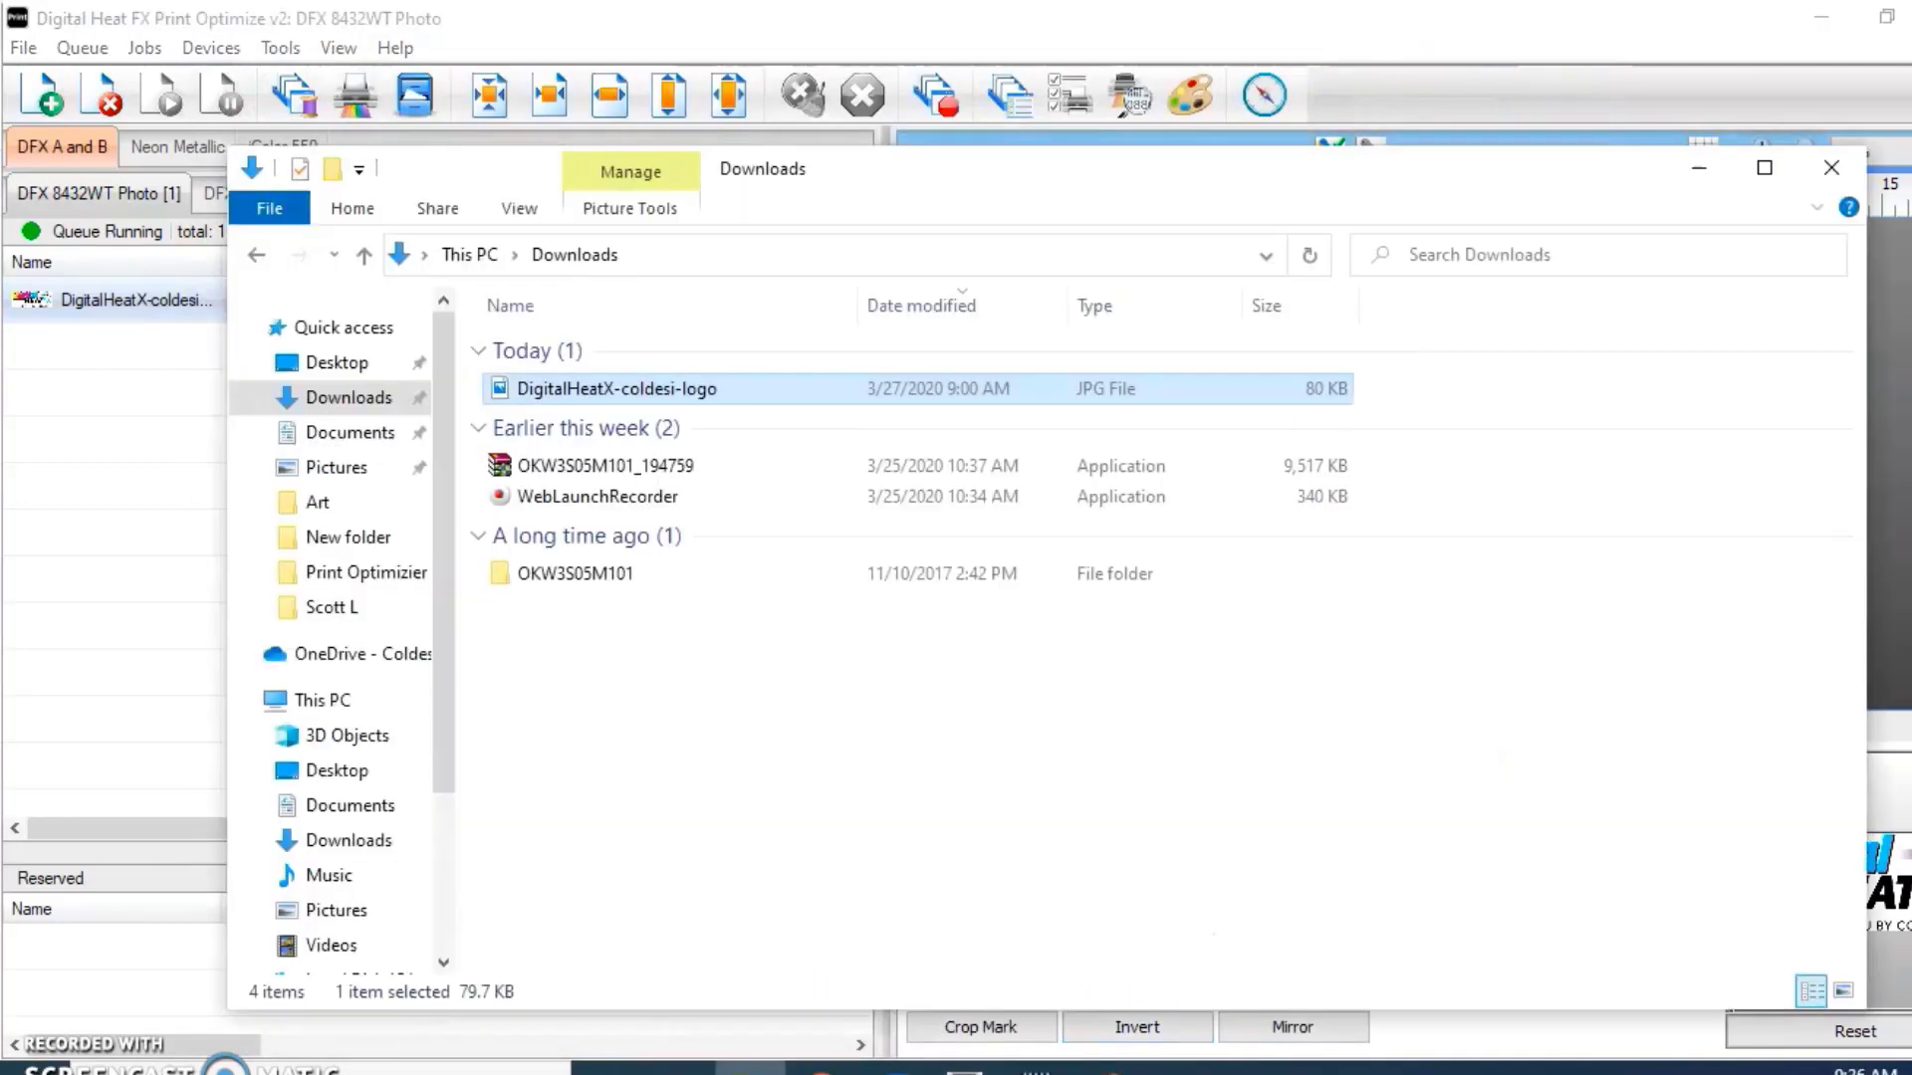
{"action": "left_click", "coordinate": [334, 362]}
{"action": "double_click", "coordinate": [645, 597]}
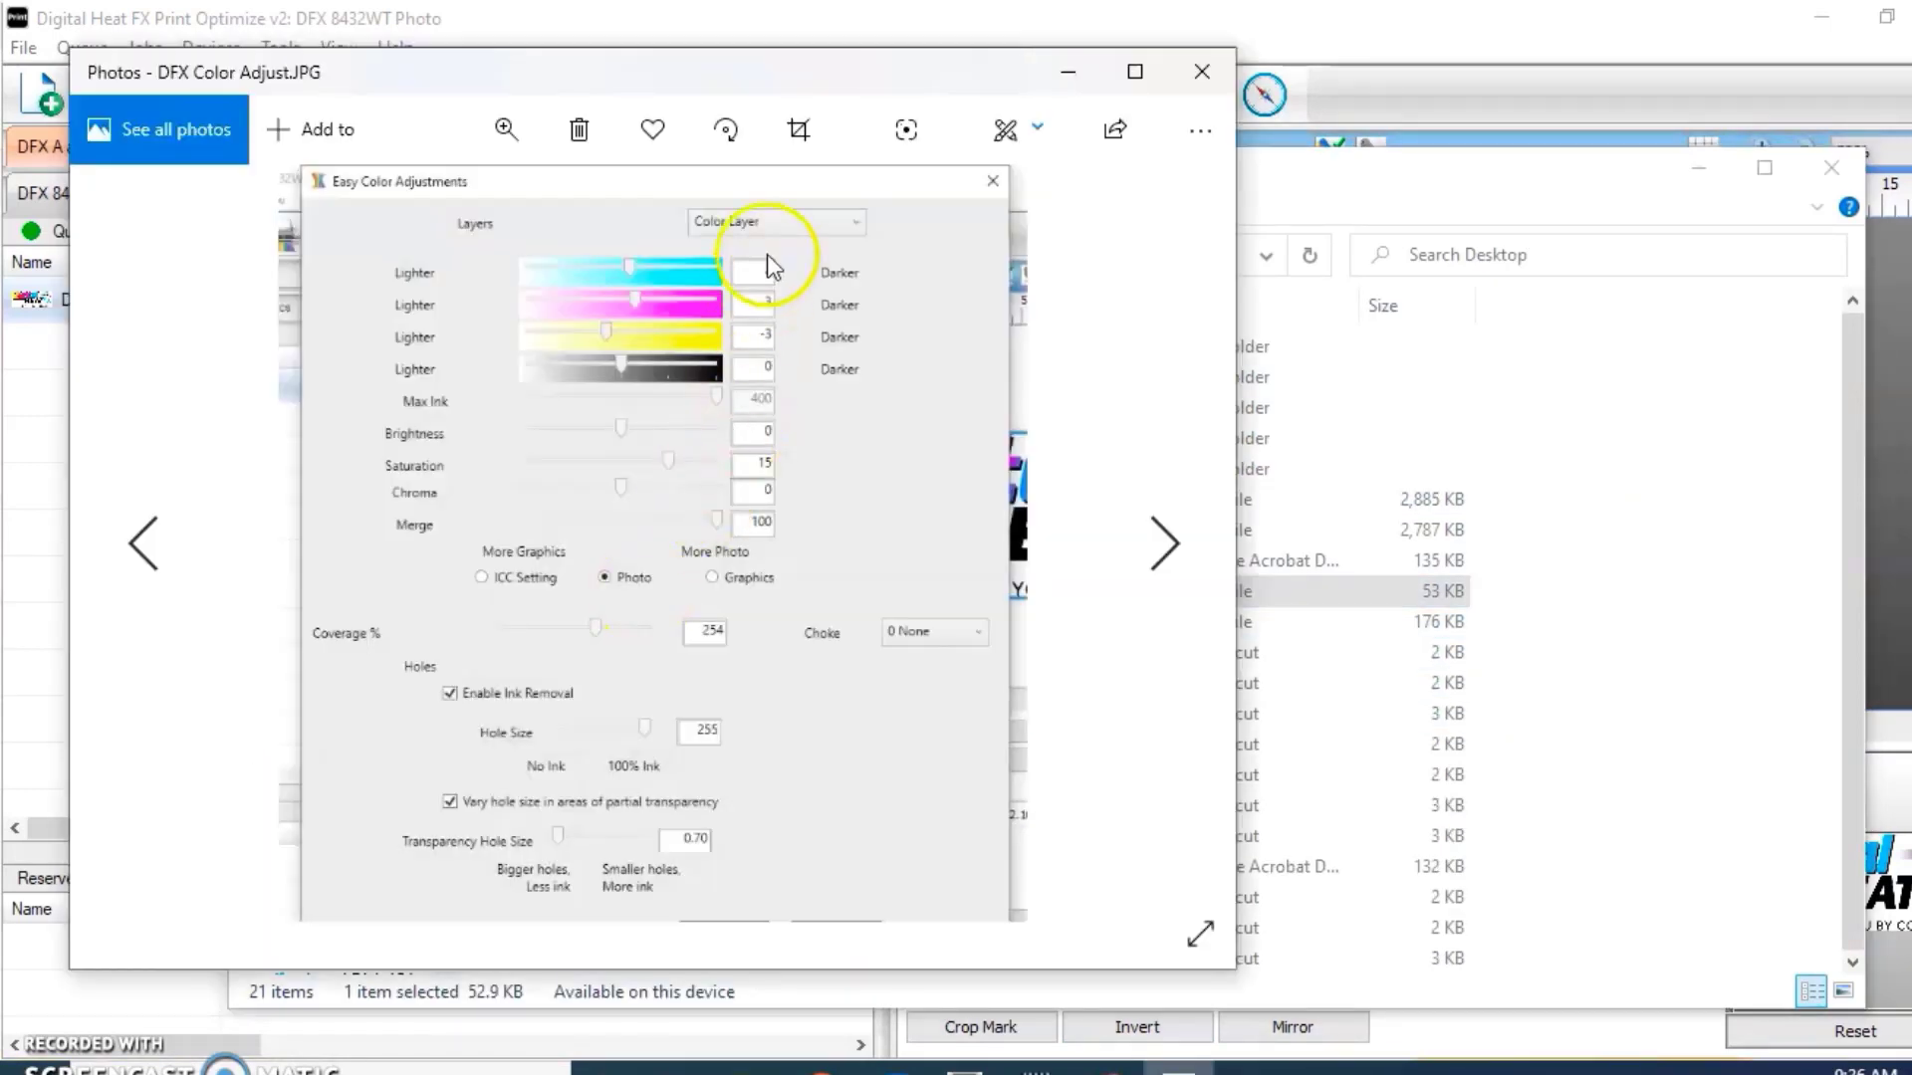